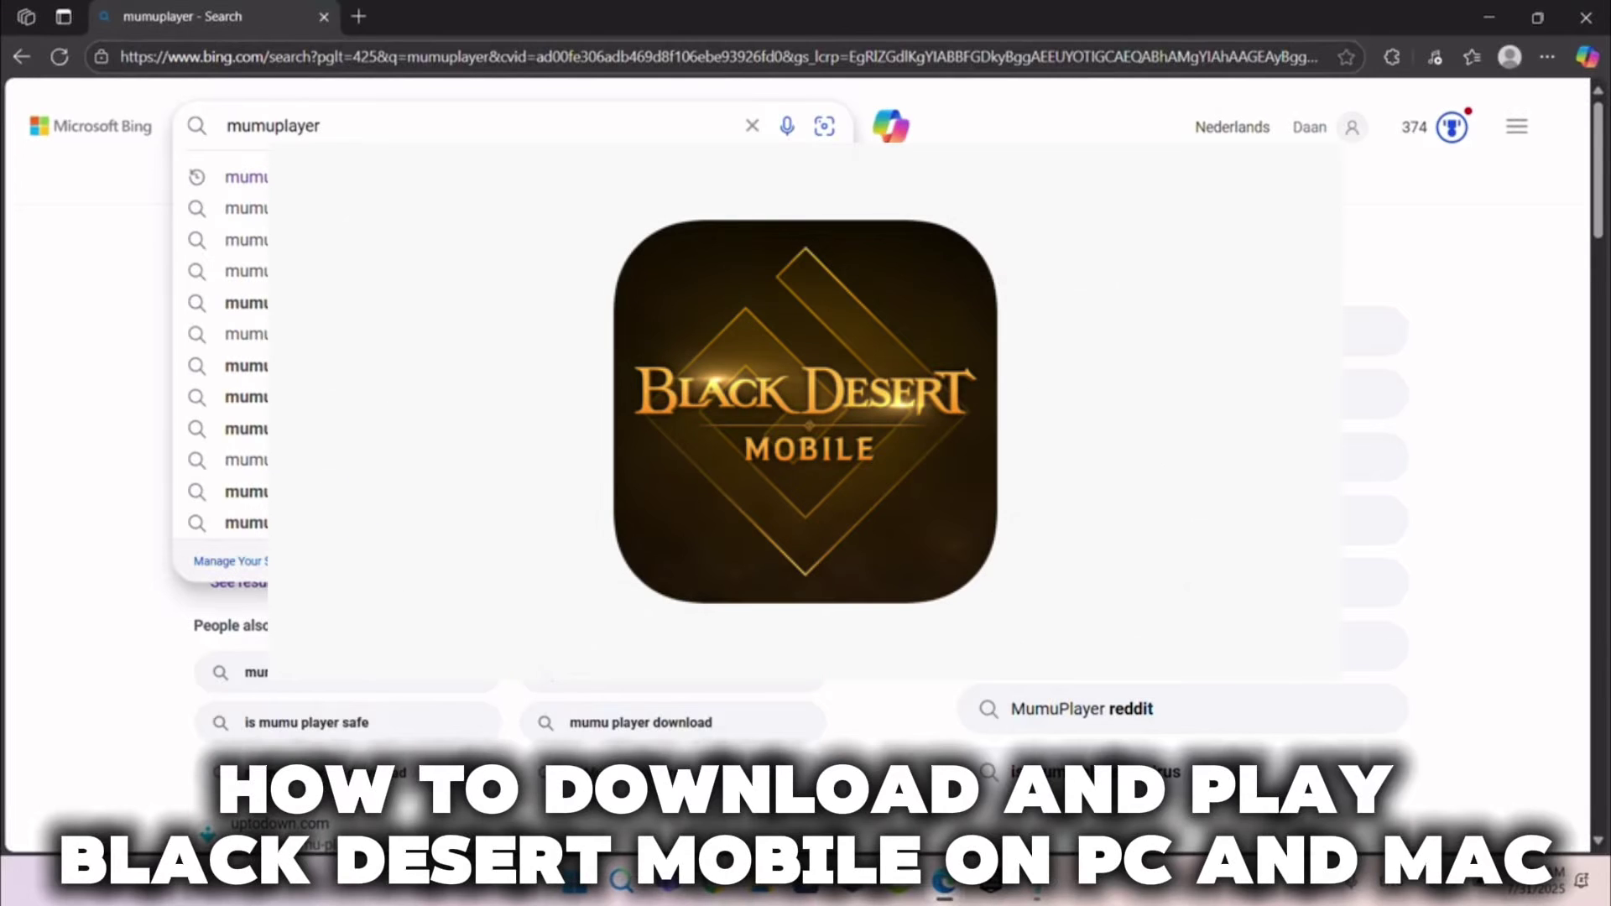
Search Bing for 'mumuplayer' and scroll to the official MuMuPlayer site result
key(Return)
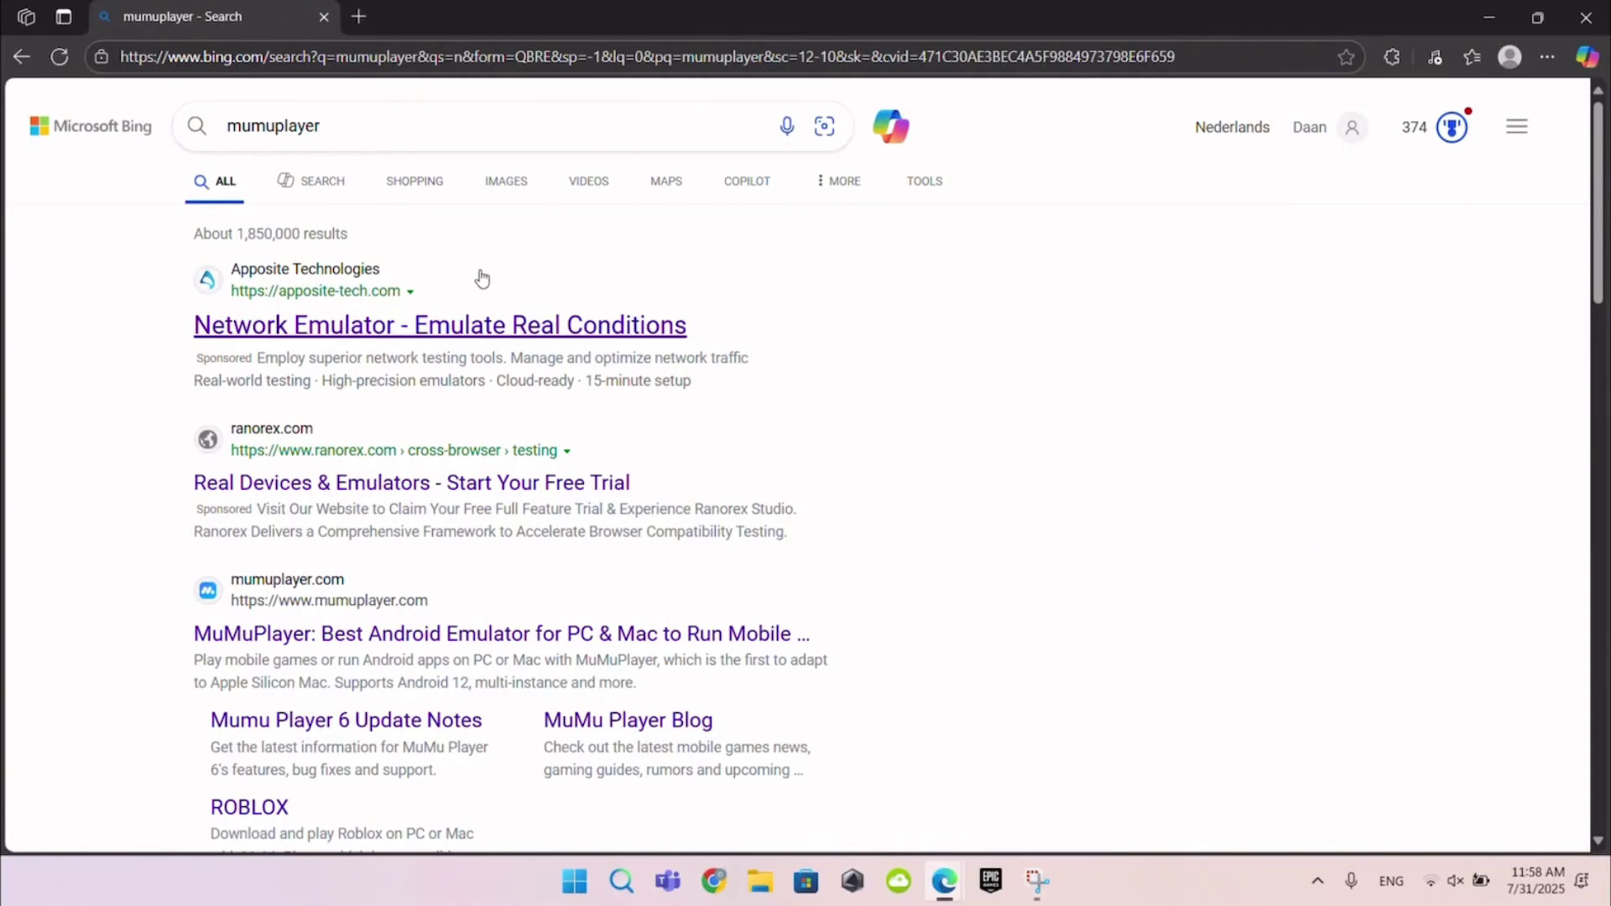
scroll(503, 277, down, 3)
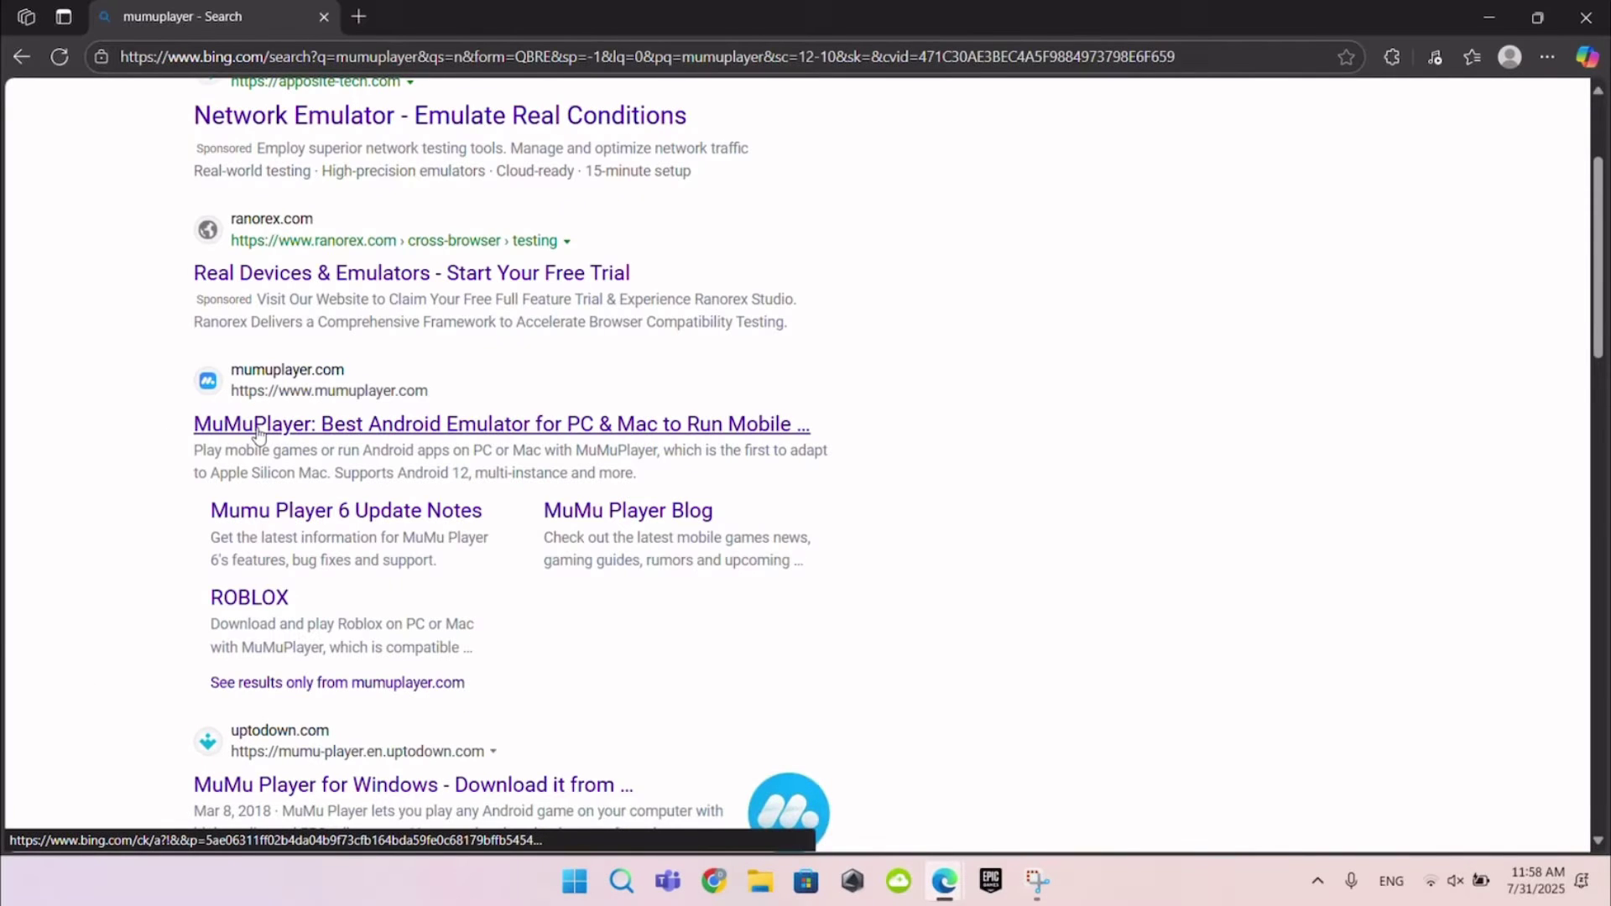
Open mumuplayer.com and download the Windows installer MuMu_5.0.1_jY8vfBC.exe
click(258, 429)
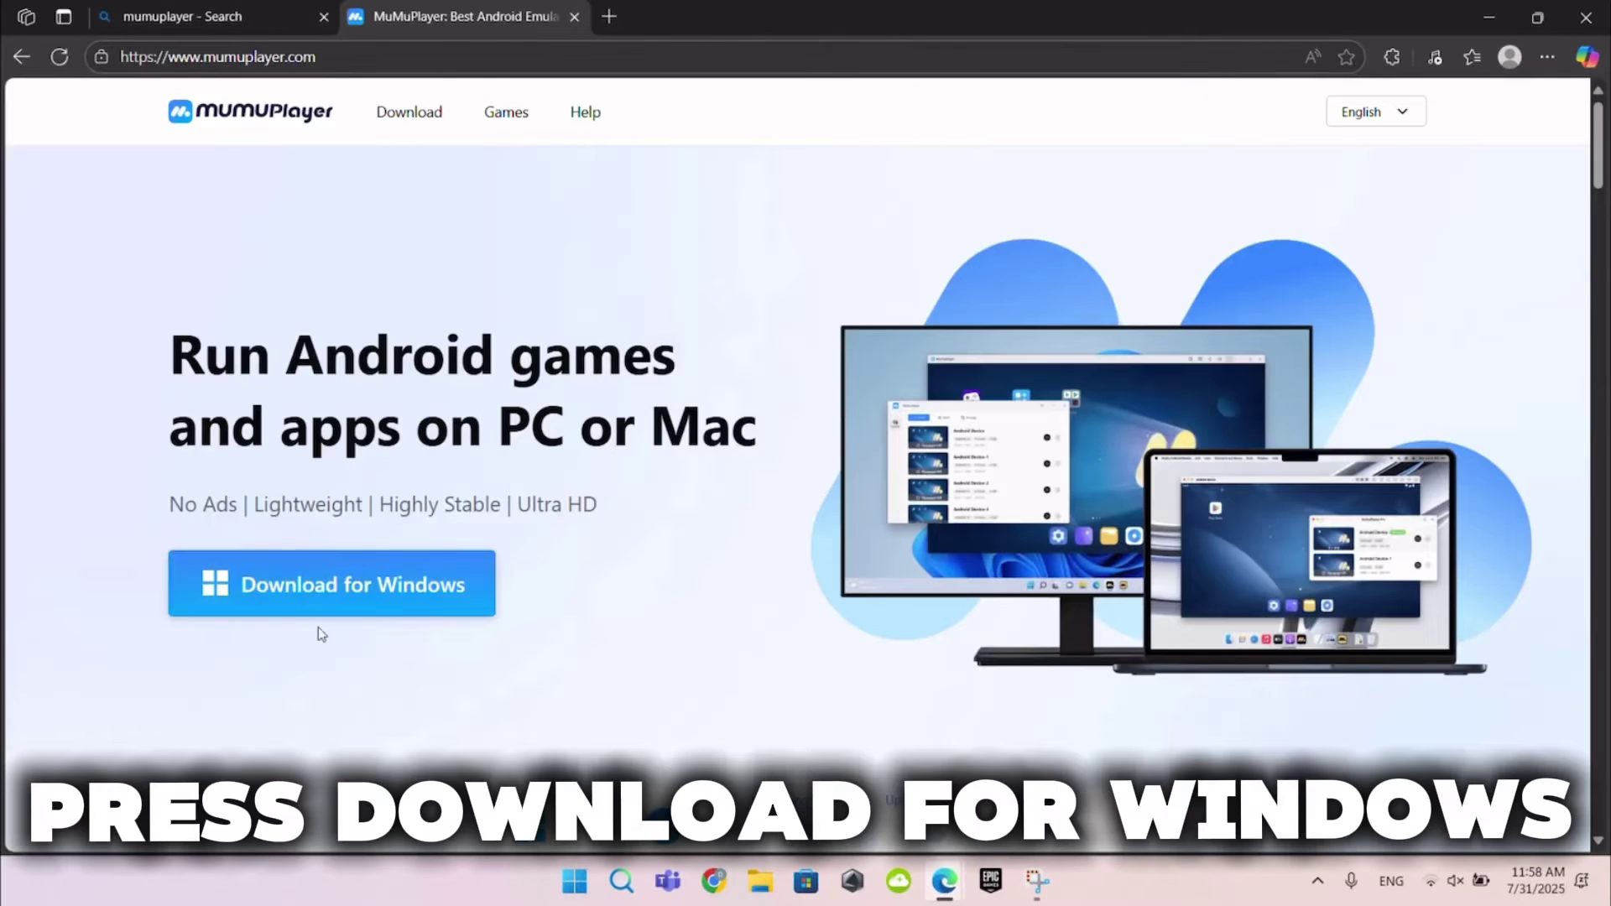
click(315, 576)
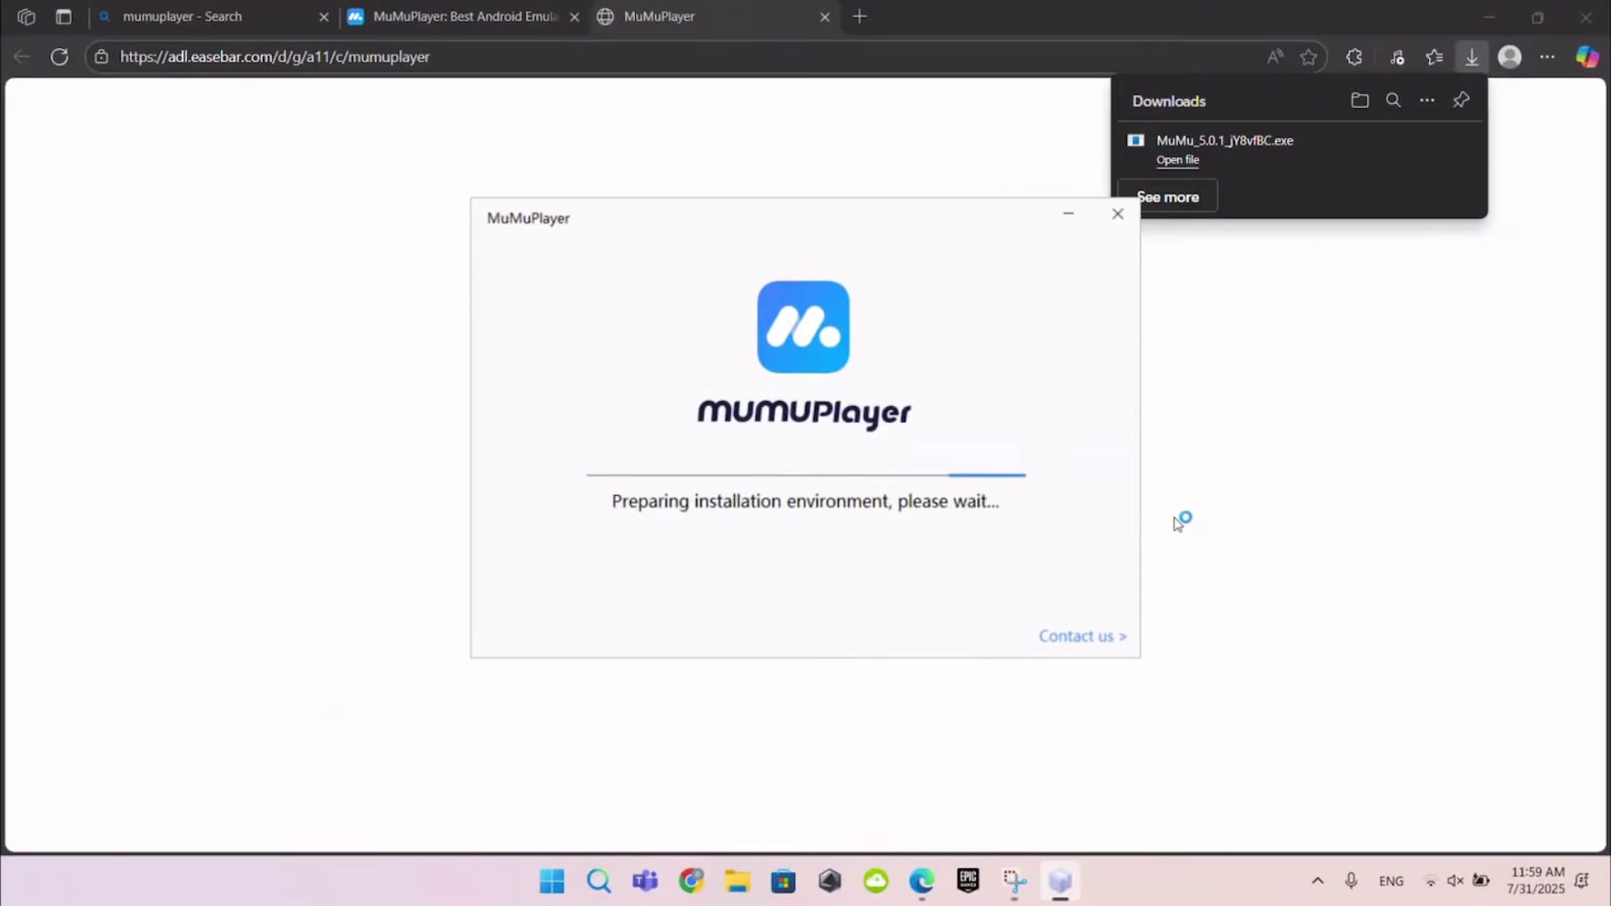
Install MuMuPlayer and wait for the User Agreement and Privacy Policy dialog
key(Return)
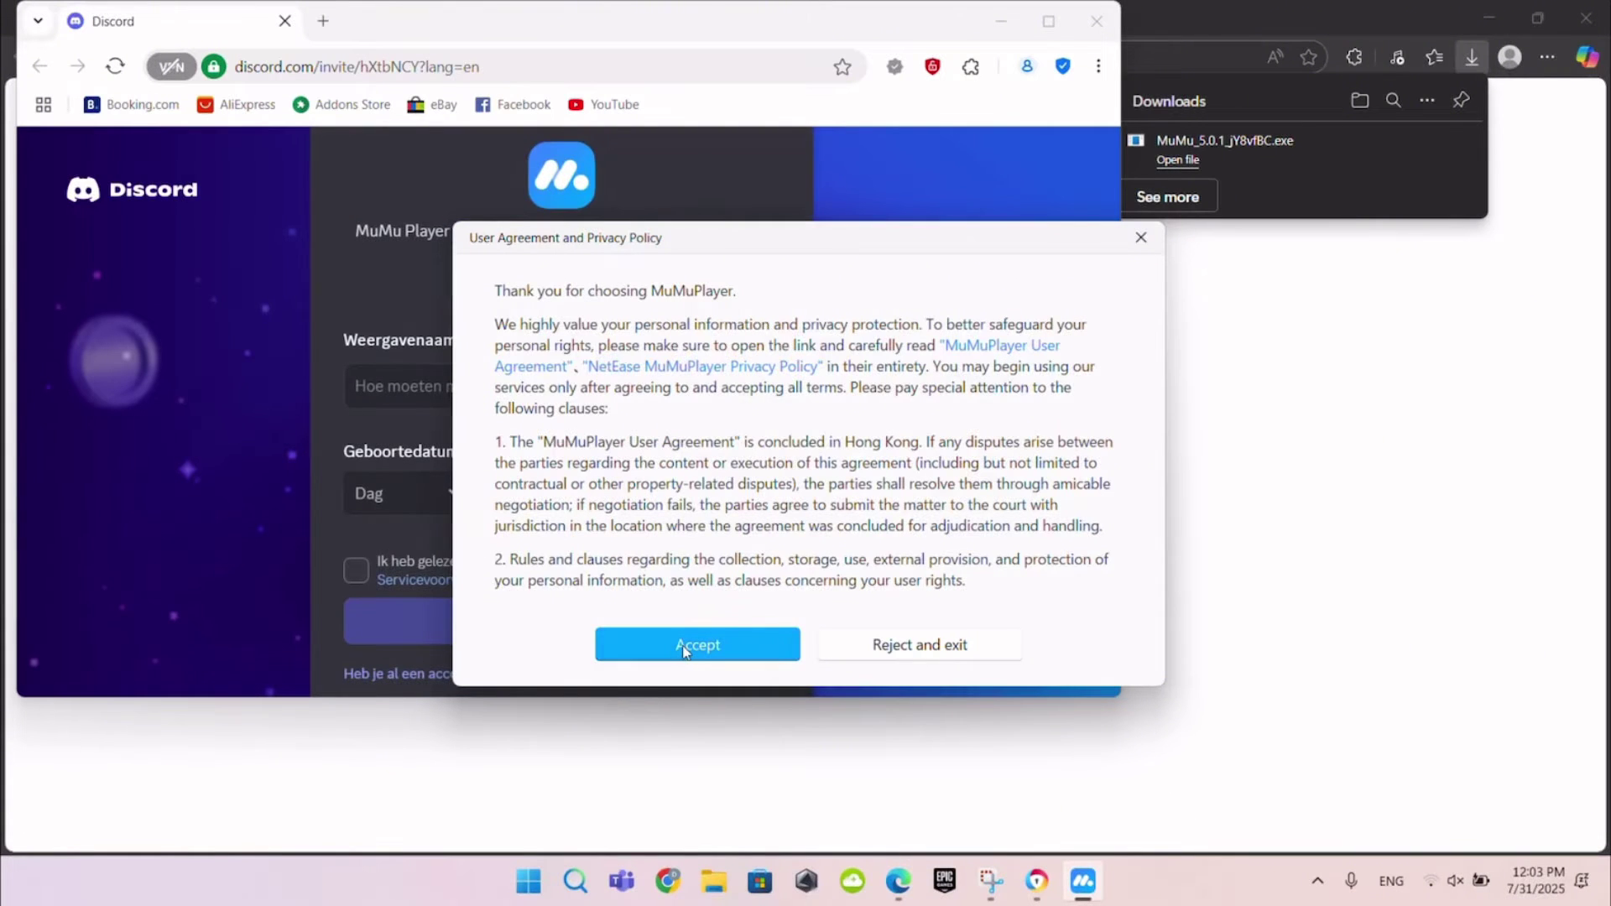
Accept the MuMuPlayer agreement and boot the Android 12 device
click(679, 646)
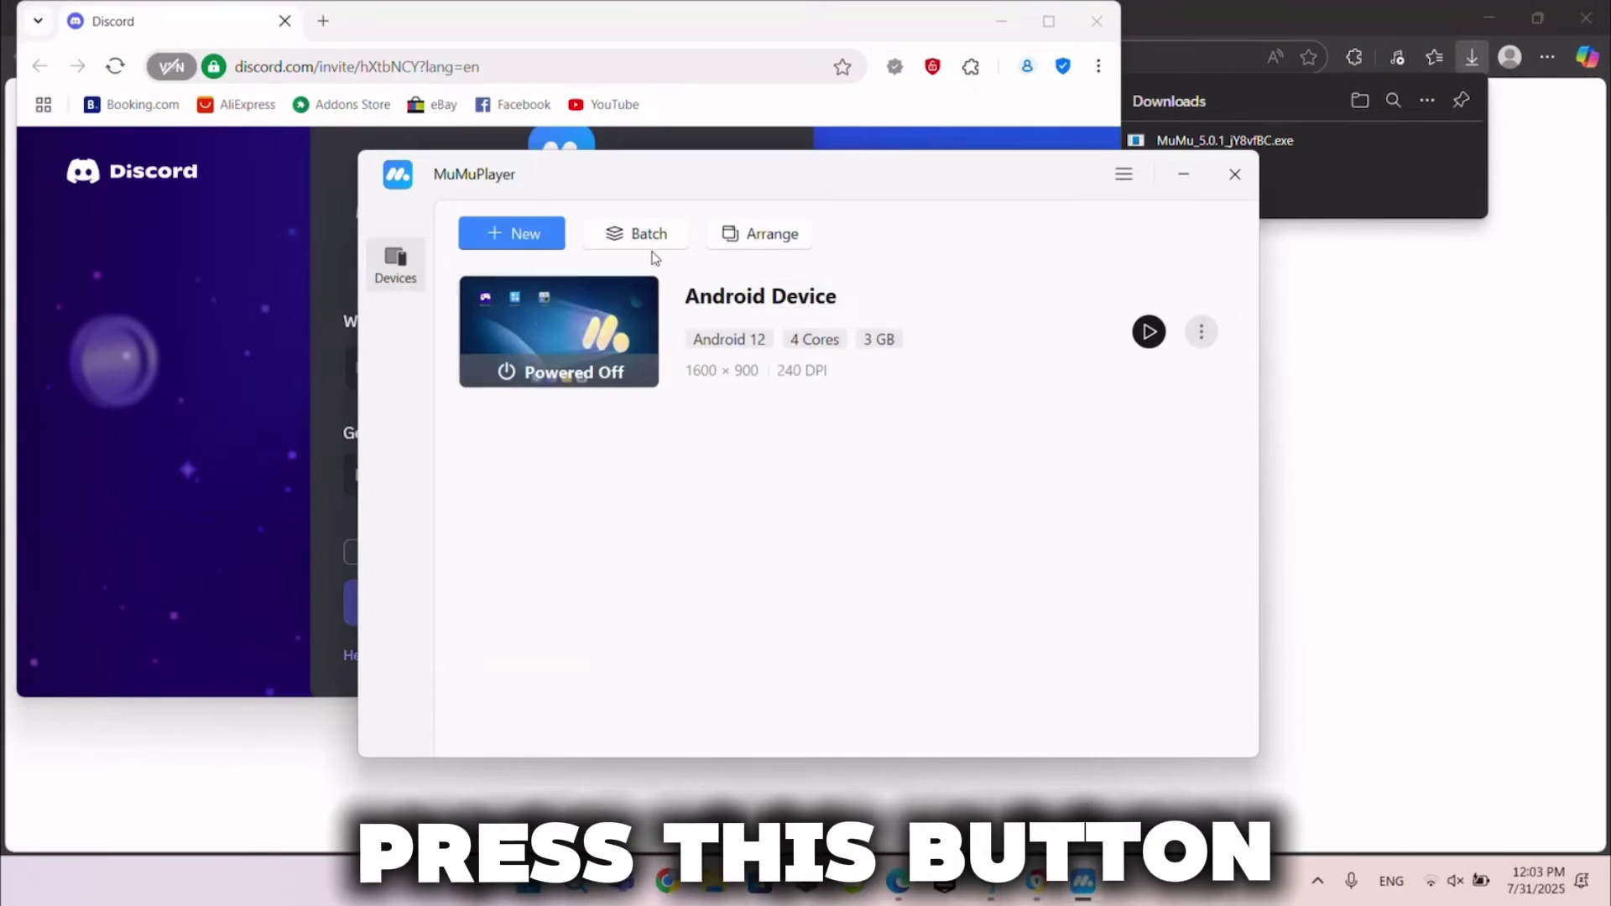
click(614, 342)
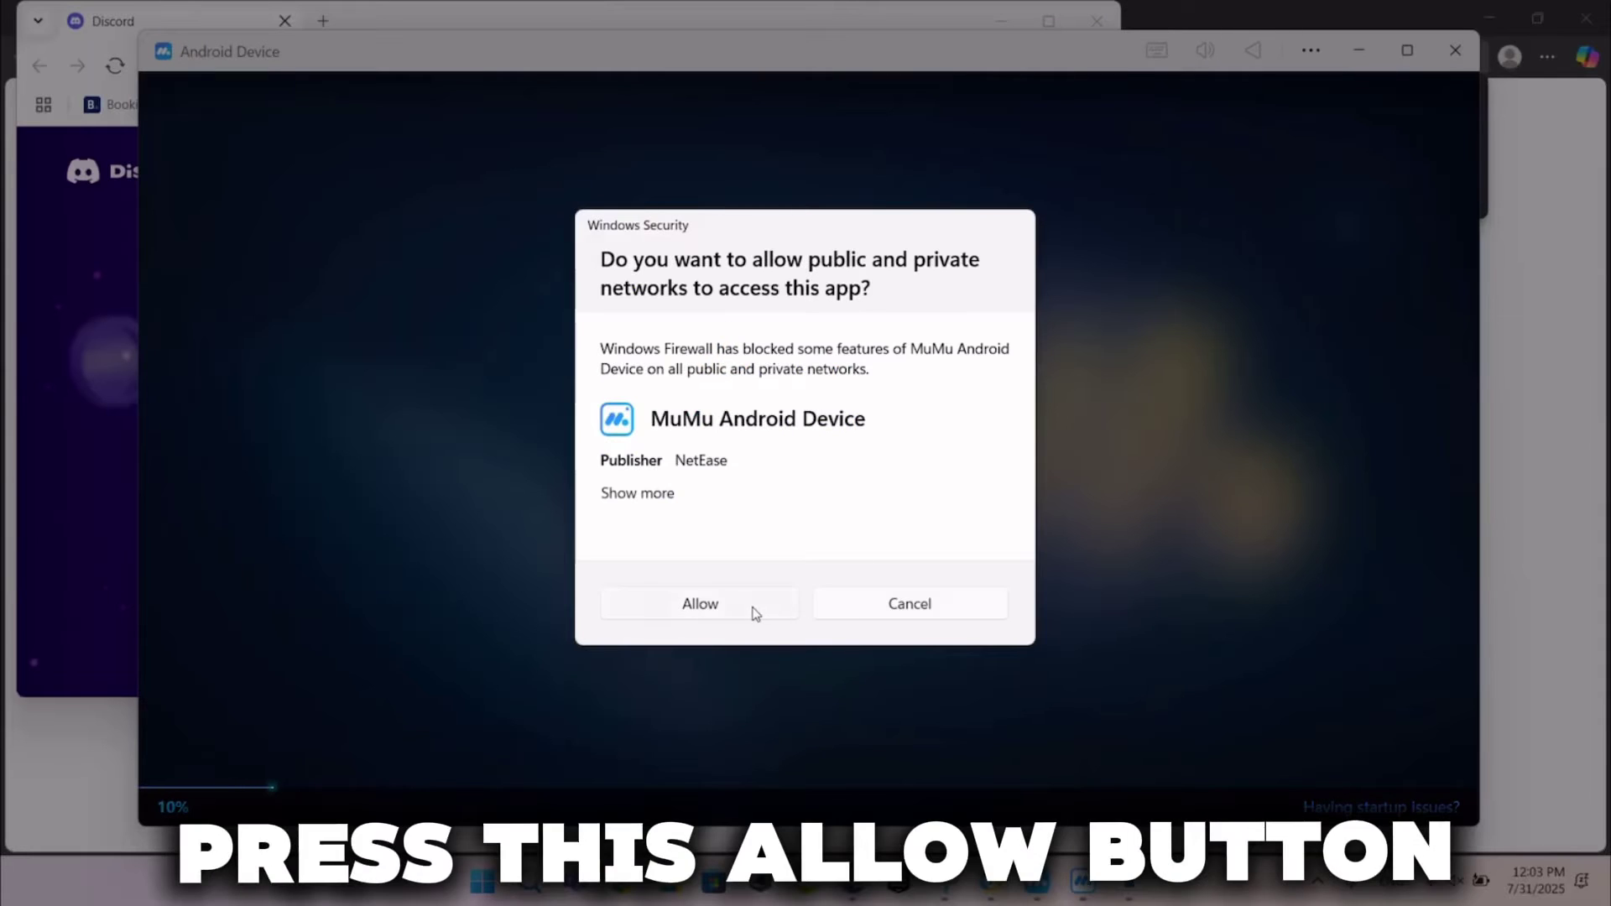
Allow the emulator through Windows Security and let the Android device reach its home screen
click(749, 610)
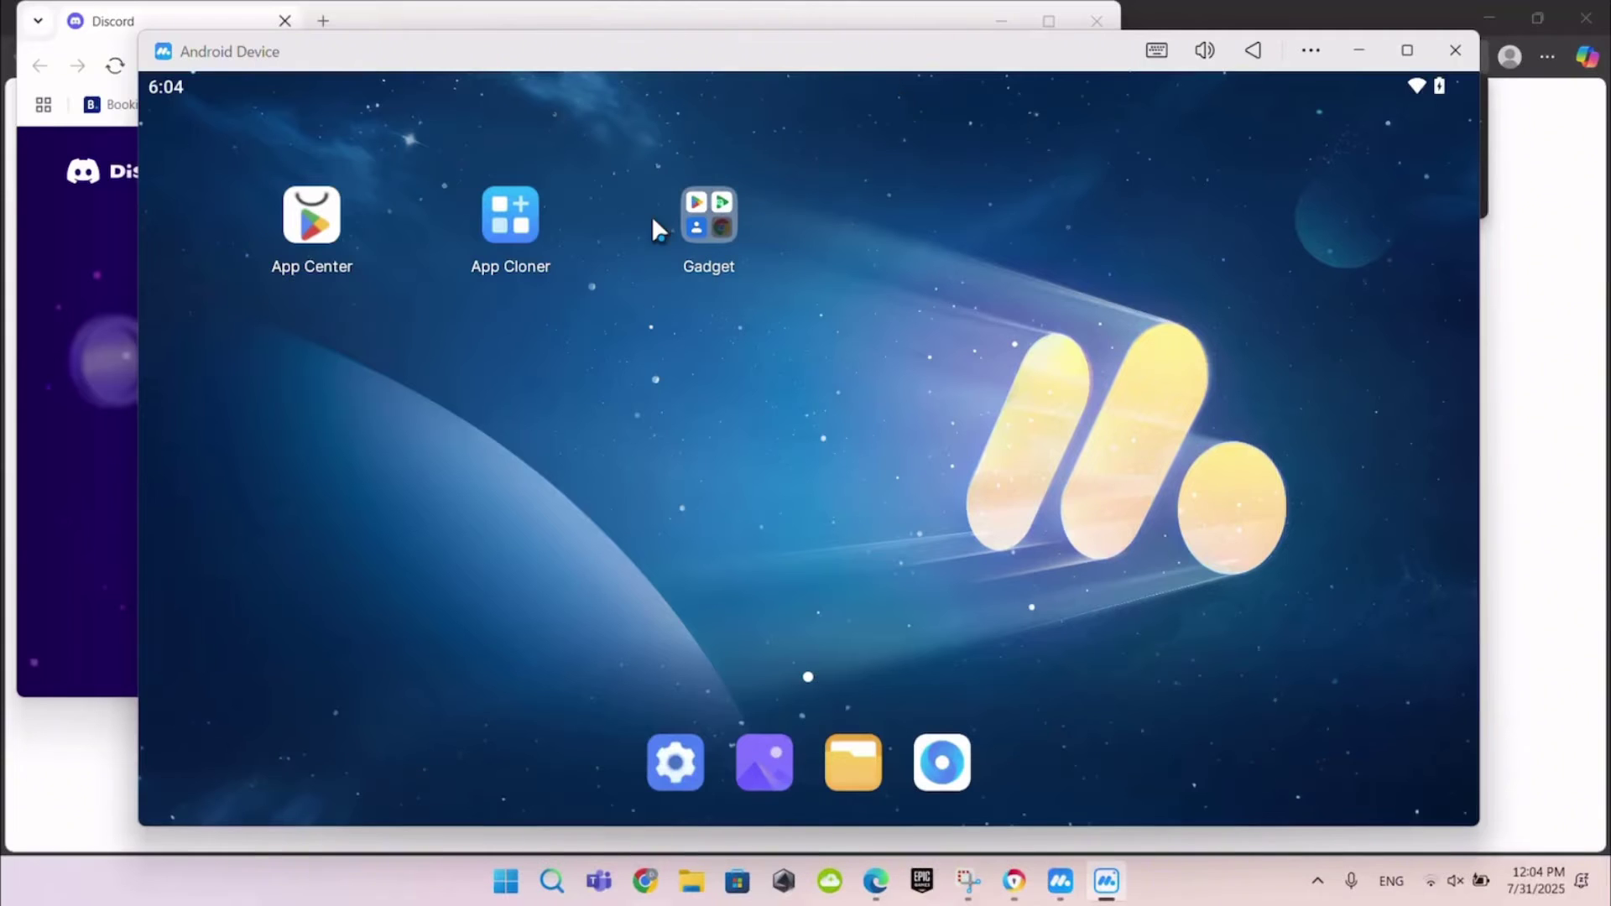
Open Play Store from the Gadget folder and start Google sign-in, entering the account email
click(690, 224)
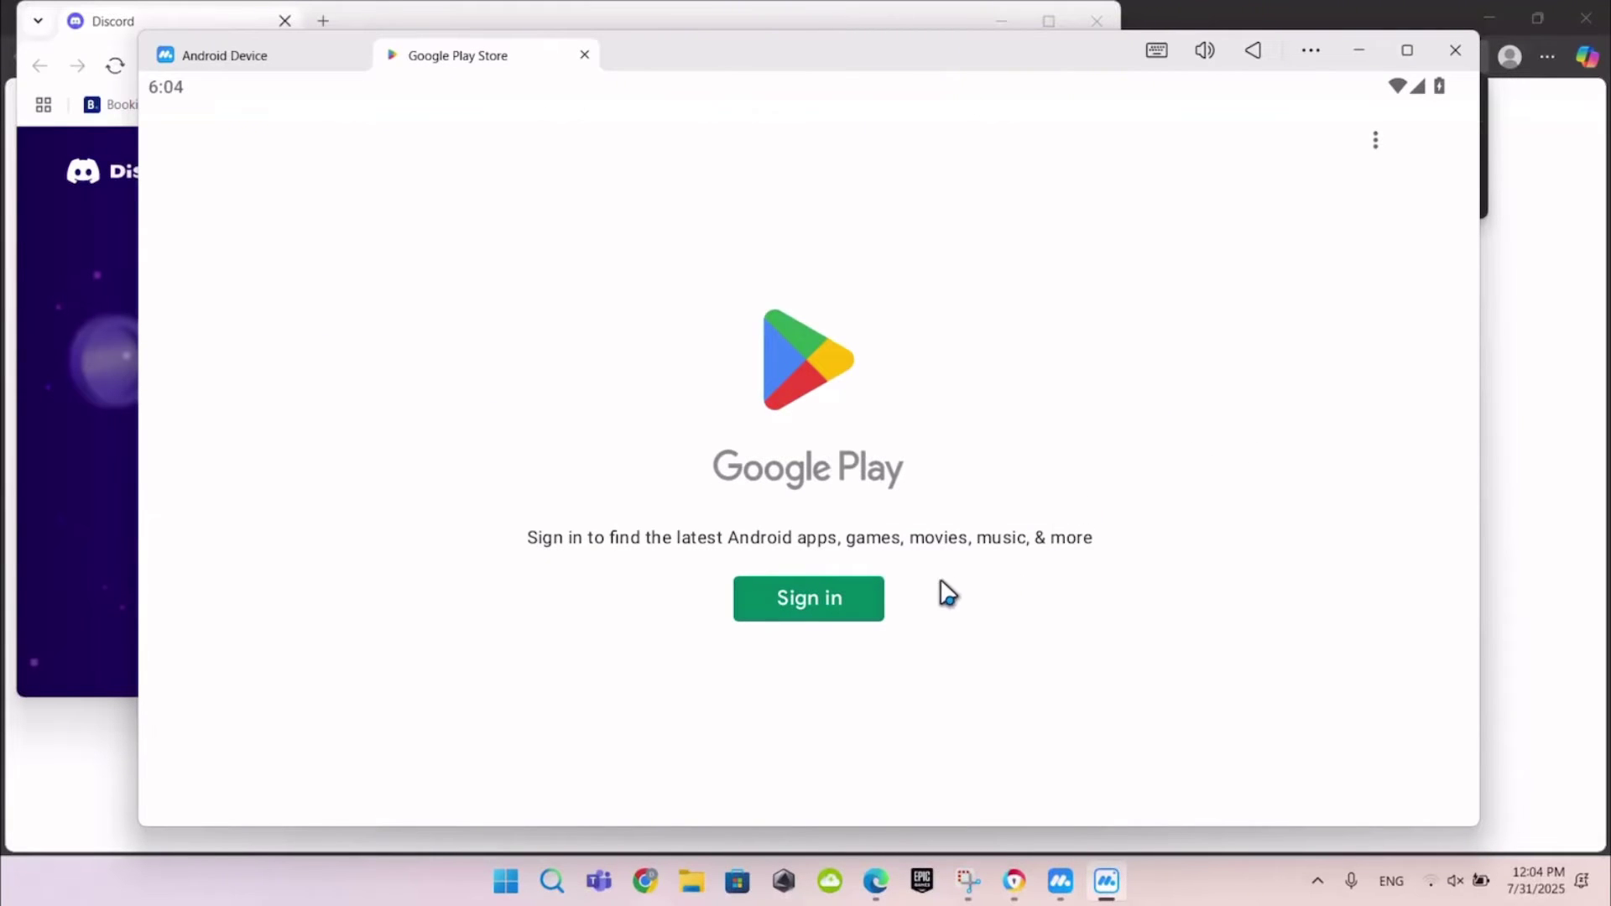
click(856, 599)
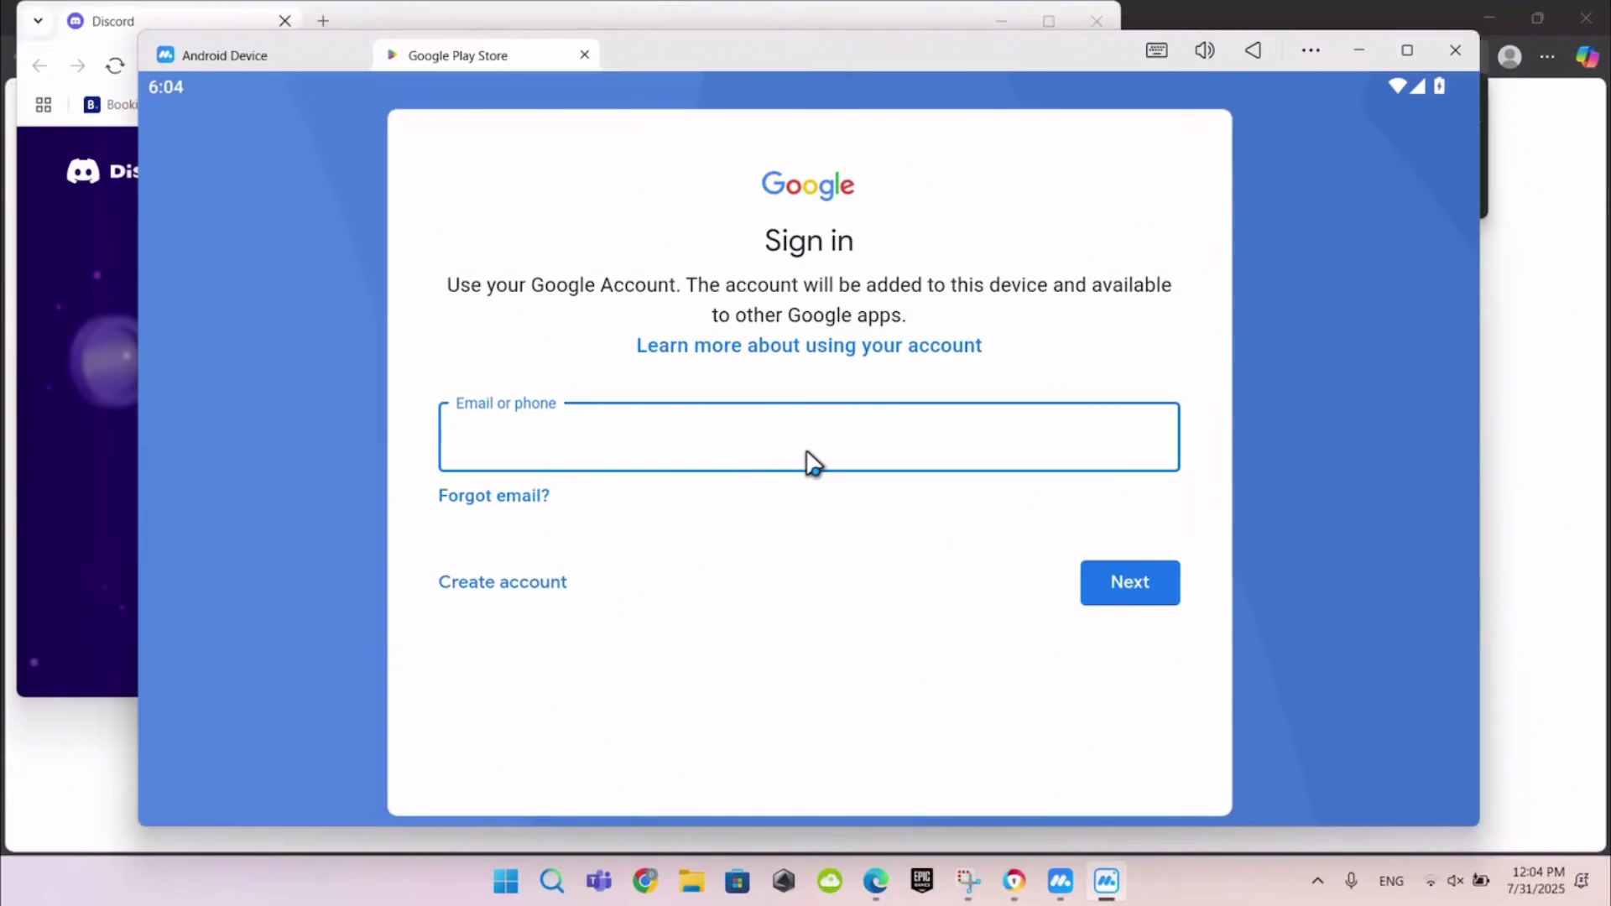
text(s)
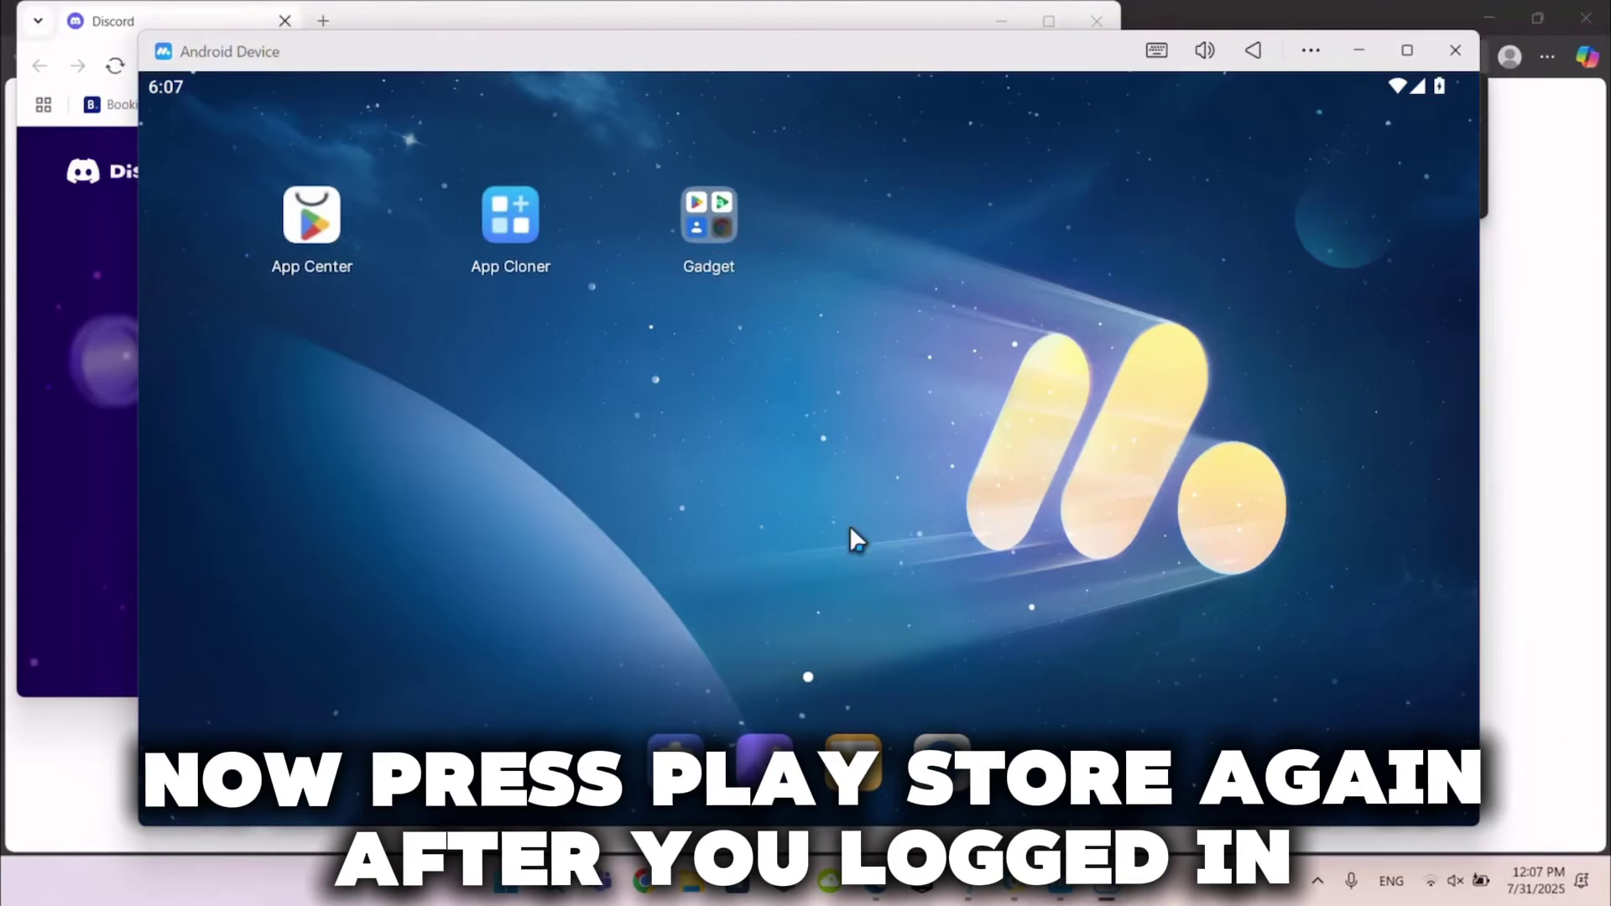
Launch Play Store from Gadget, choose 'Yes, I'm in' for notifications, and dismiss the Teacher Approved tip
click(701, 224)
click(645, 266)
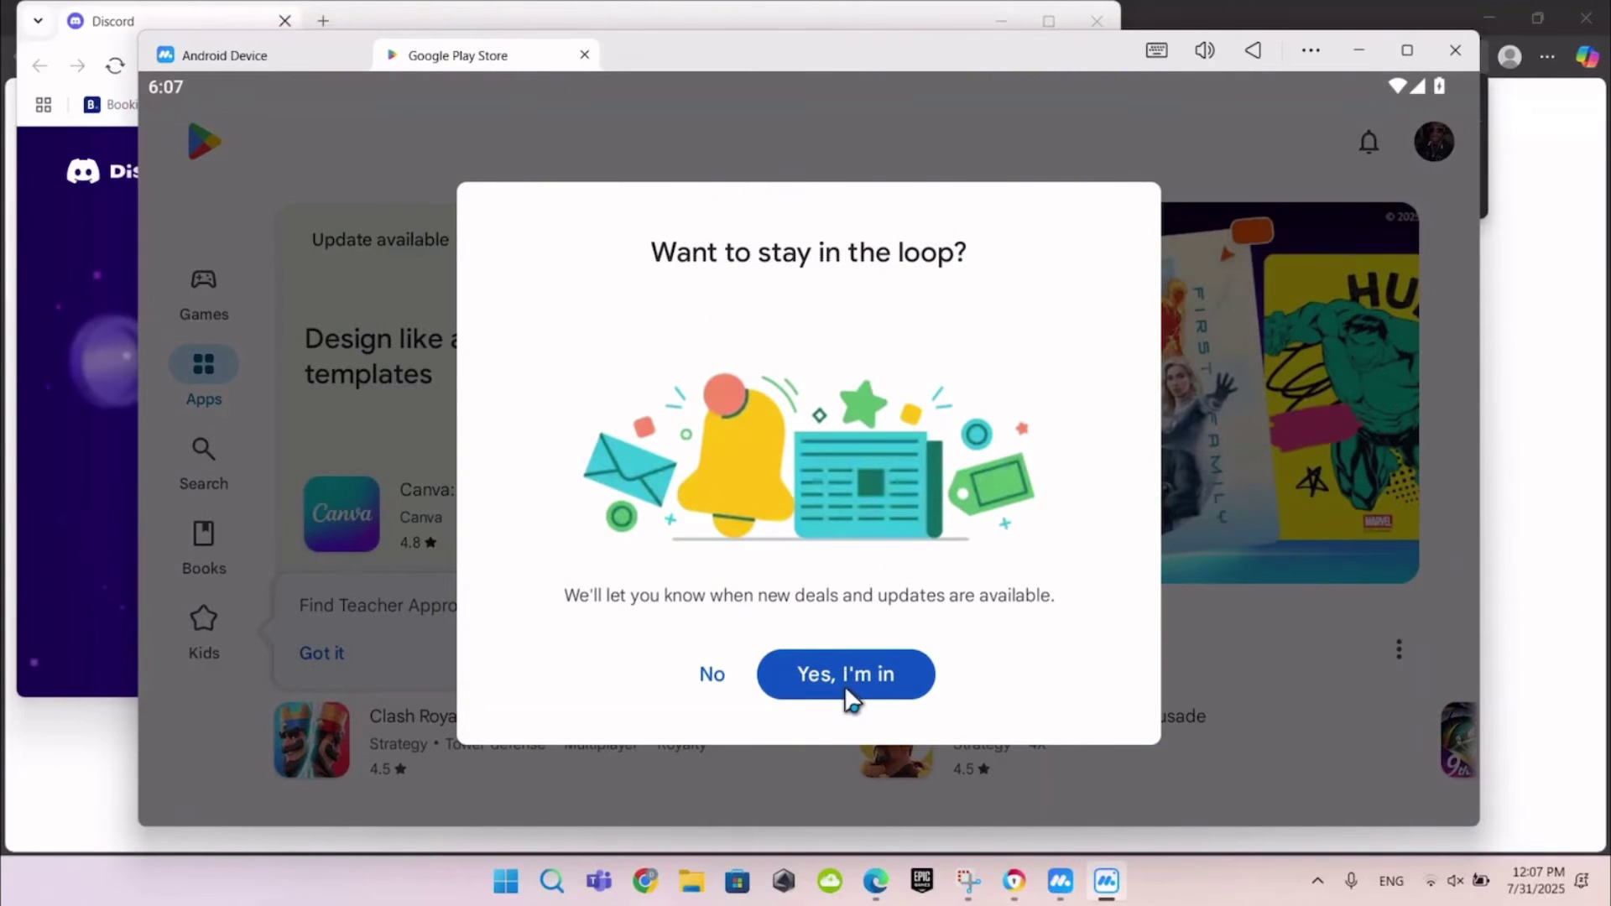
click(714, 676)
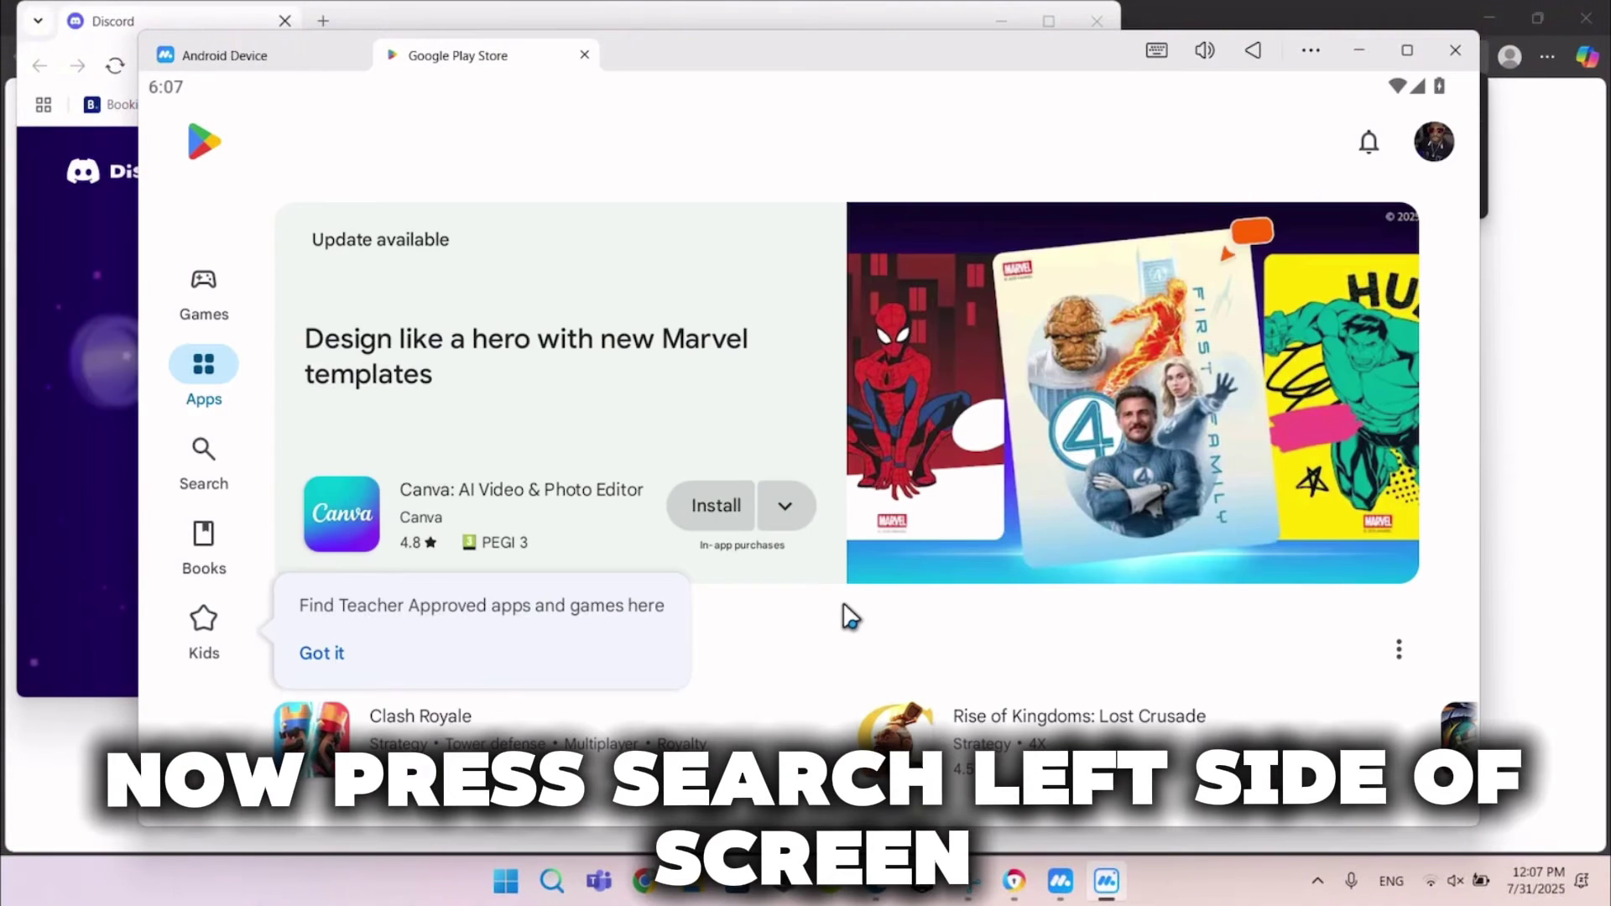
click(337, 653)
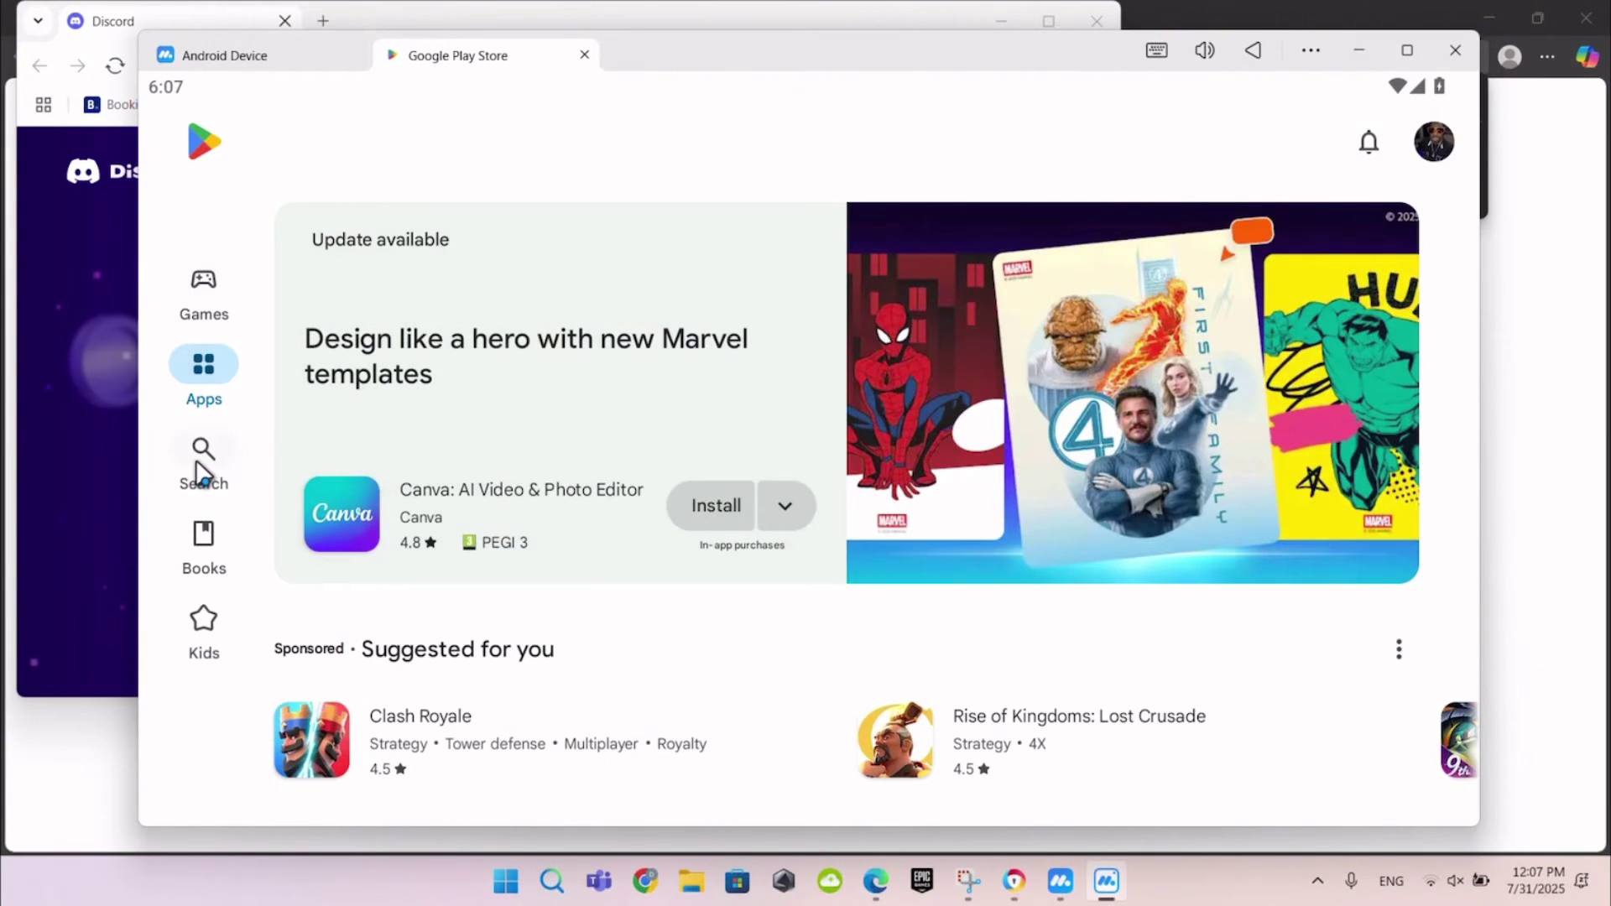
Find Clash Royale through Play Store Search and install it
click(206, 462)
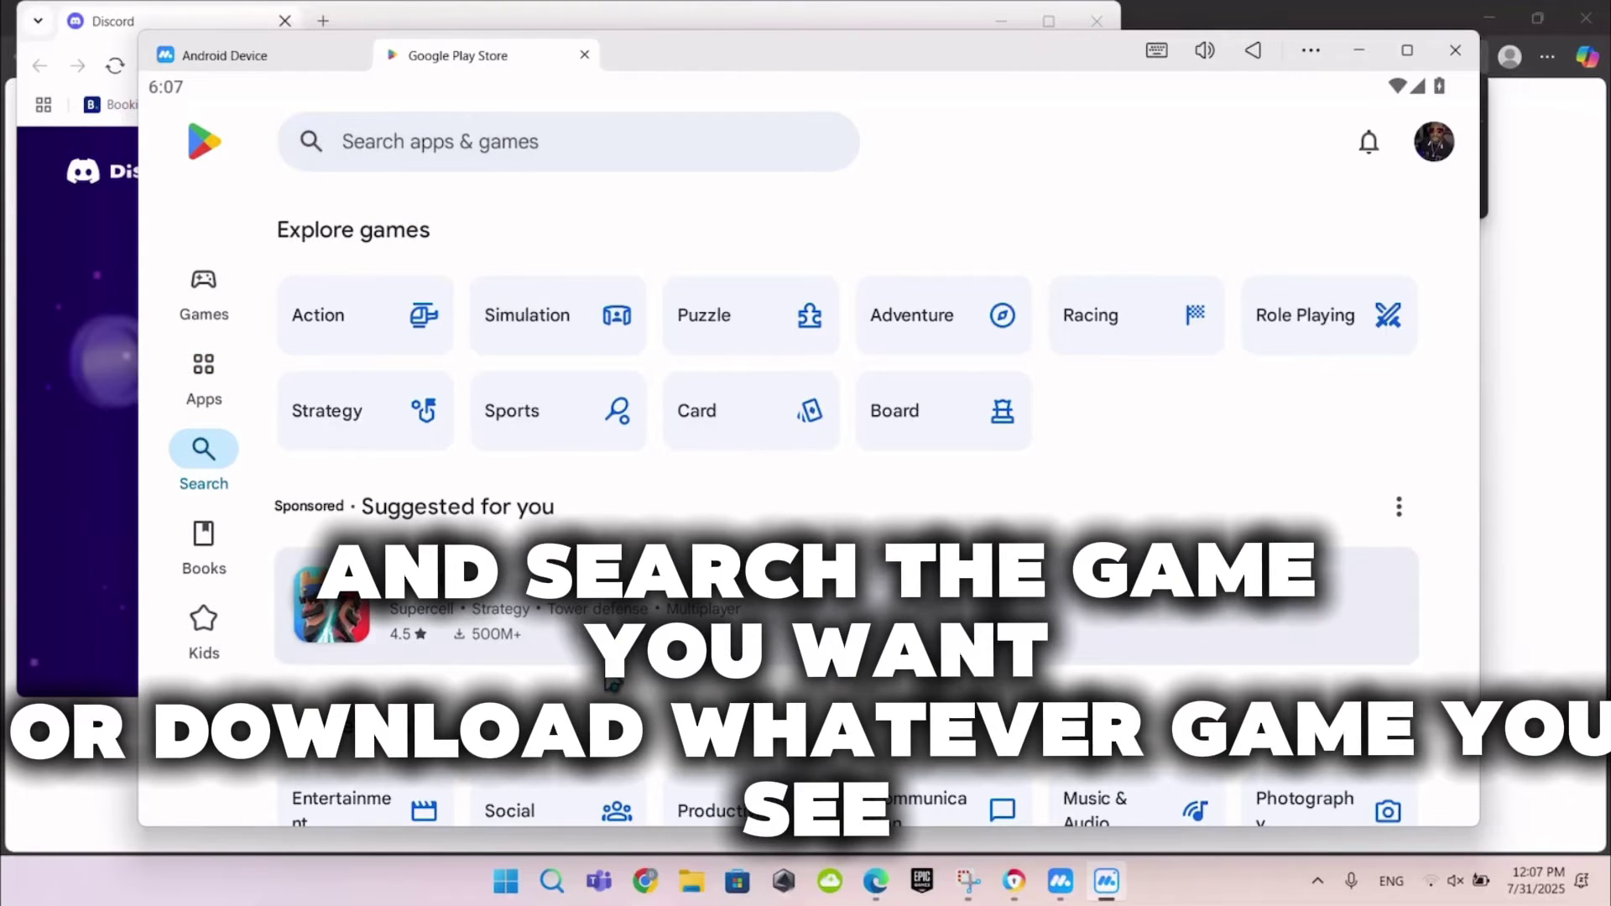
click(550, 621)
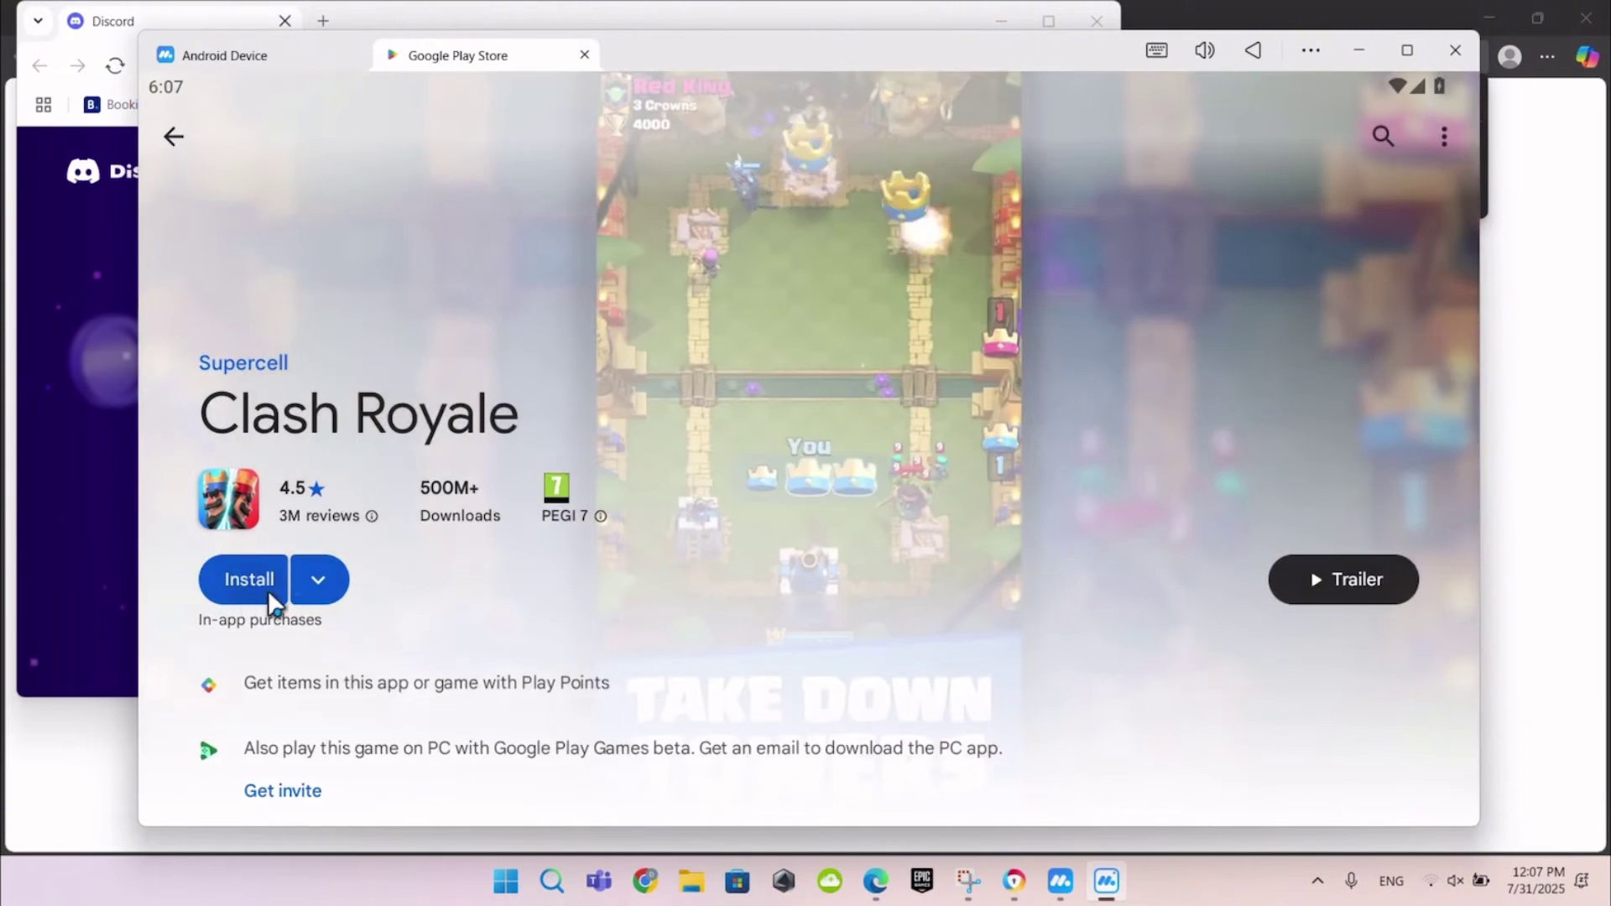
click(268, 589)
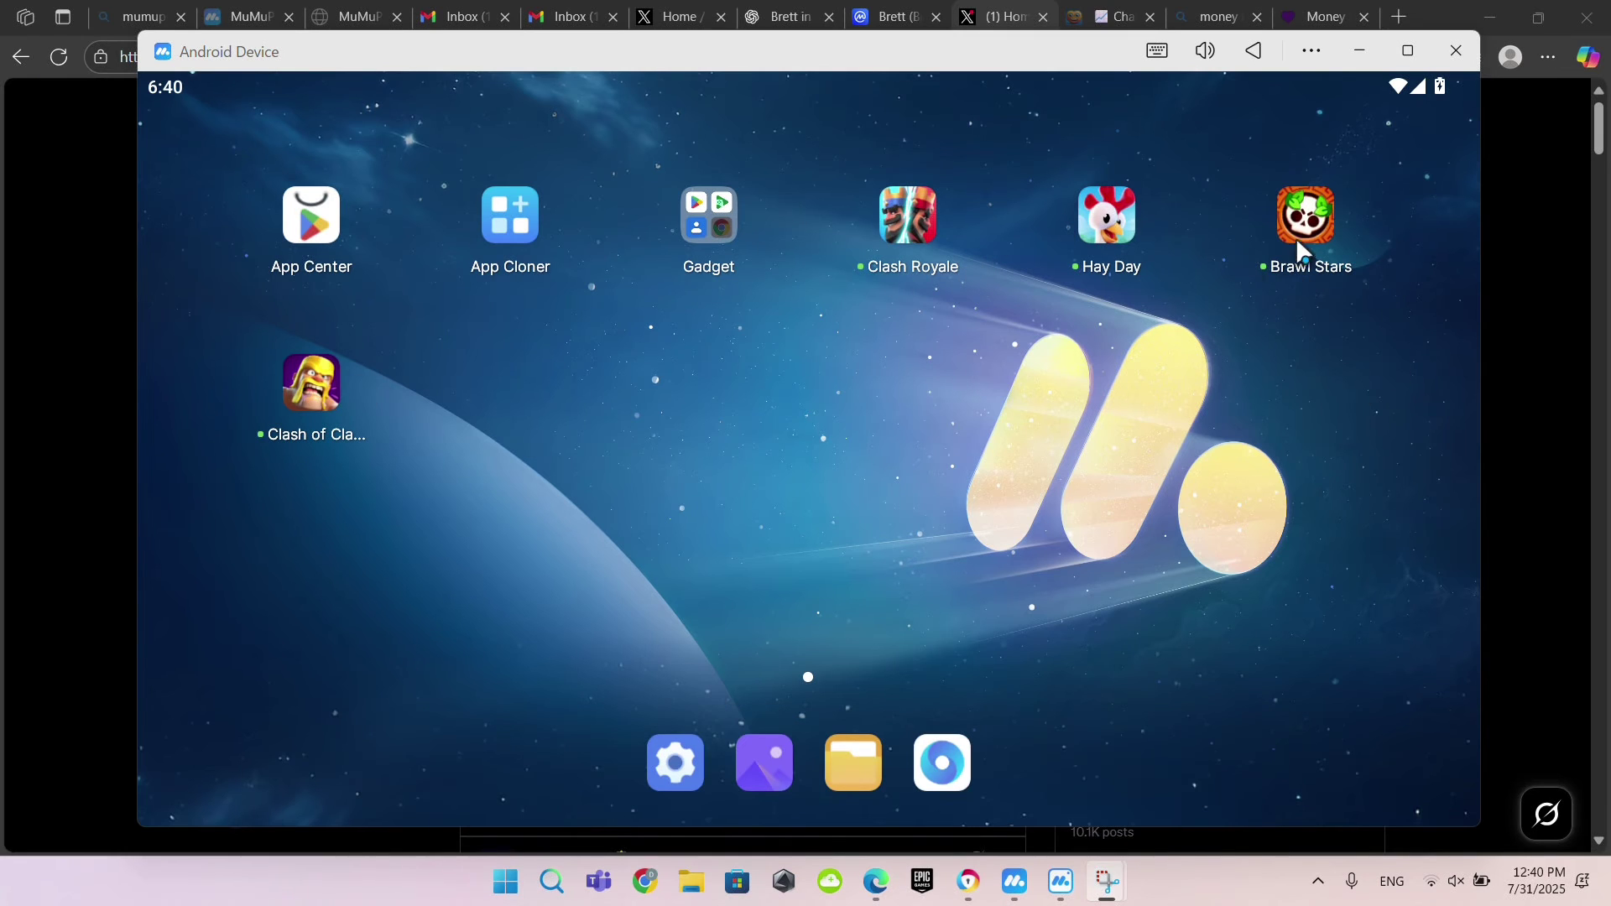
Bring the MuMu emulator forward and launch Clash Royale from its home screen
click(933, 223)
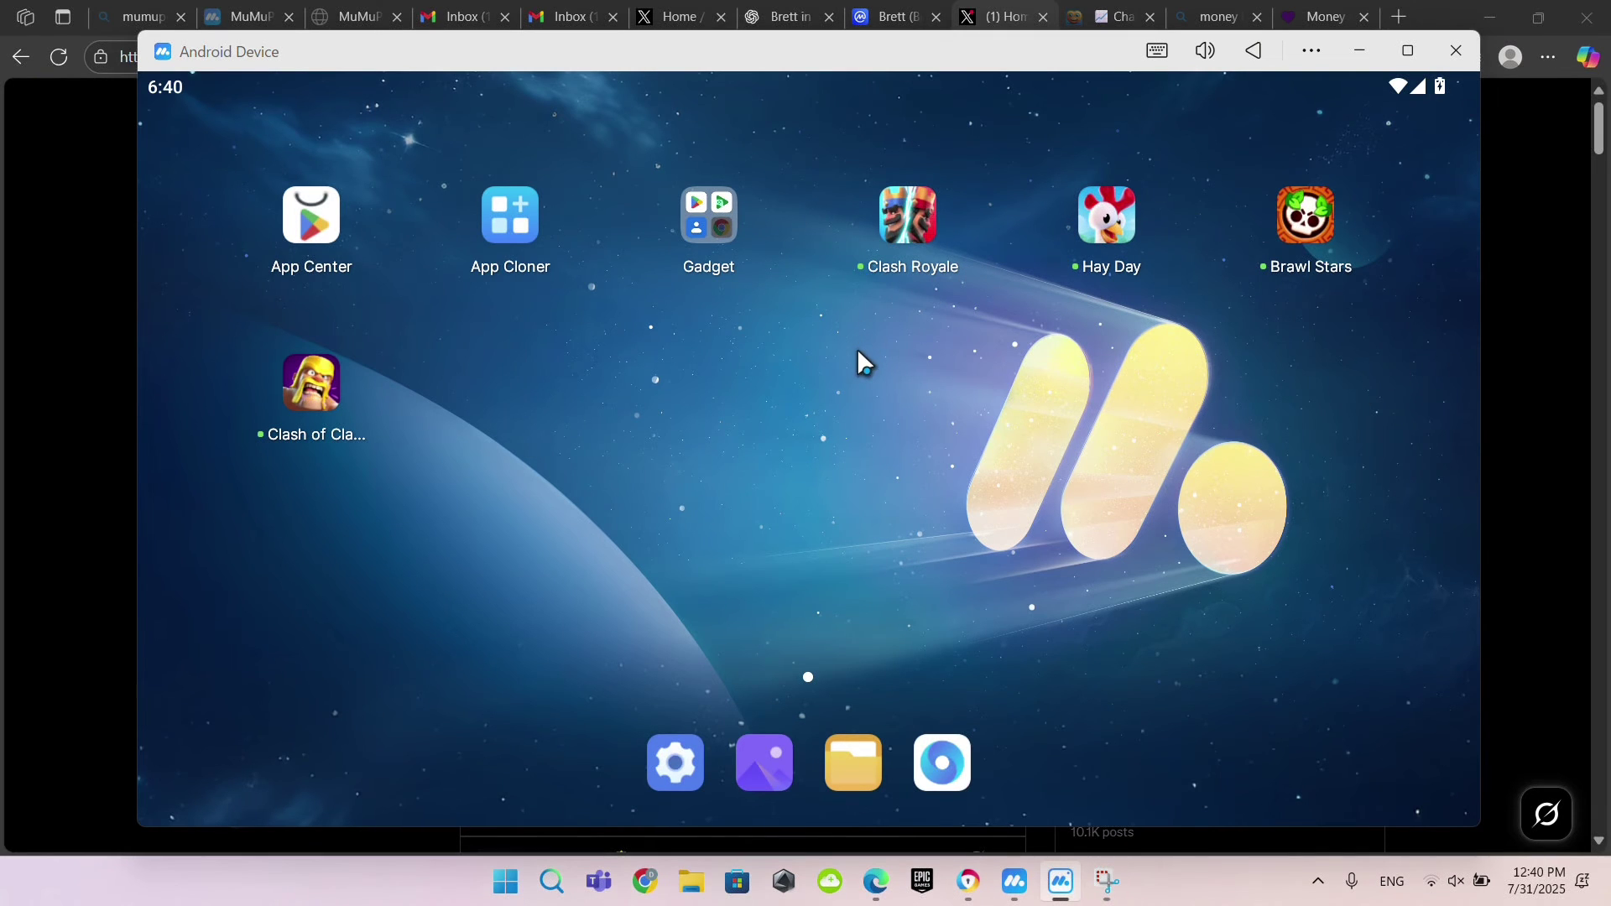
click(884, 228)
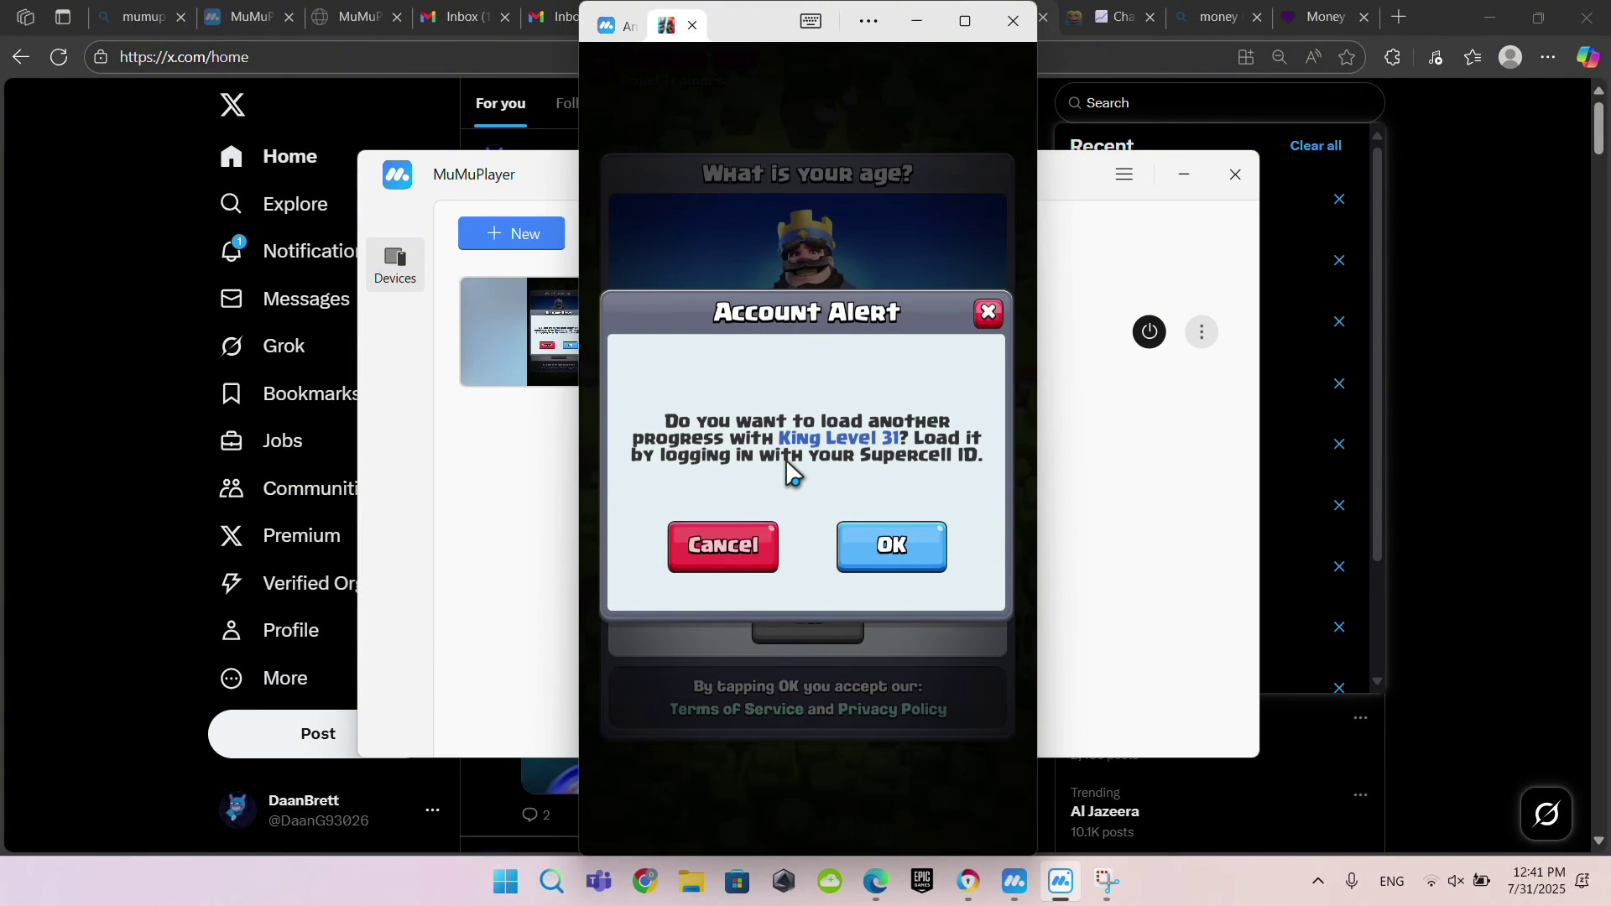
Accept the Account Alert, close the Supercell ID login unsigned, and confirm age 34
click(892, 547)
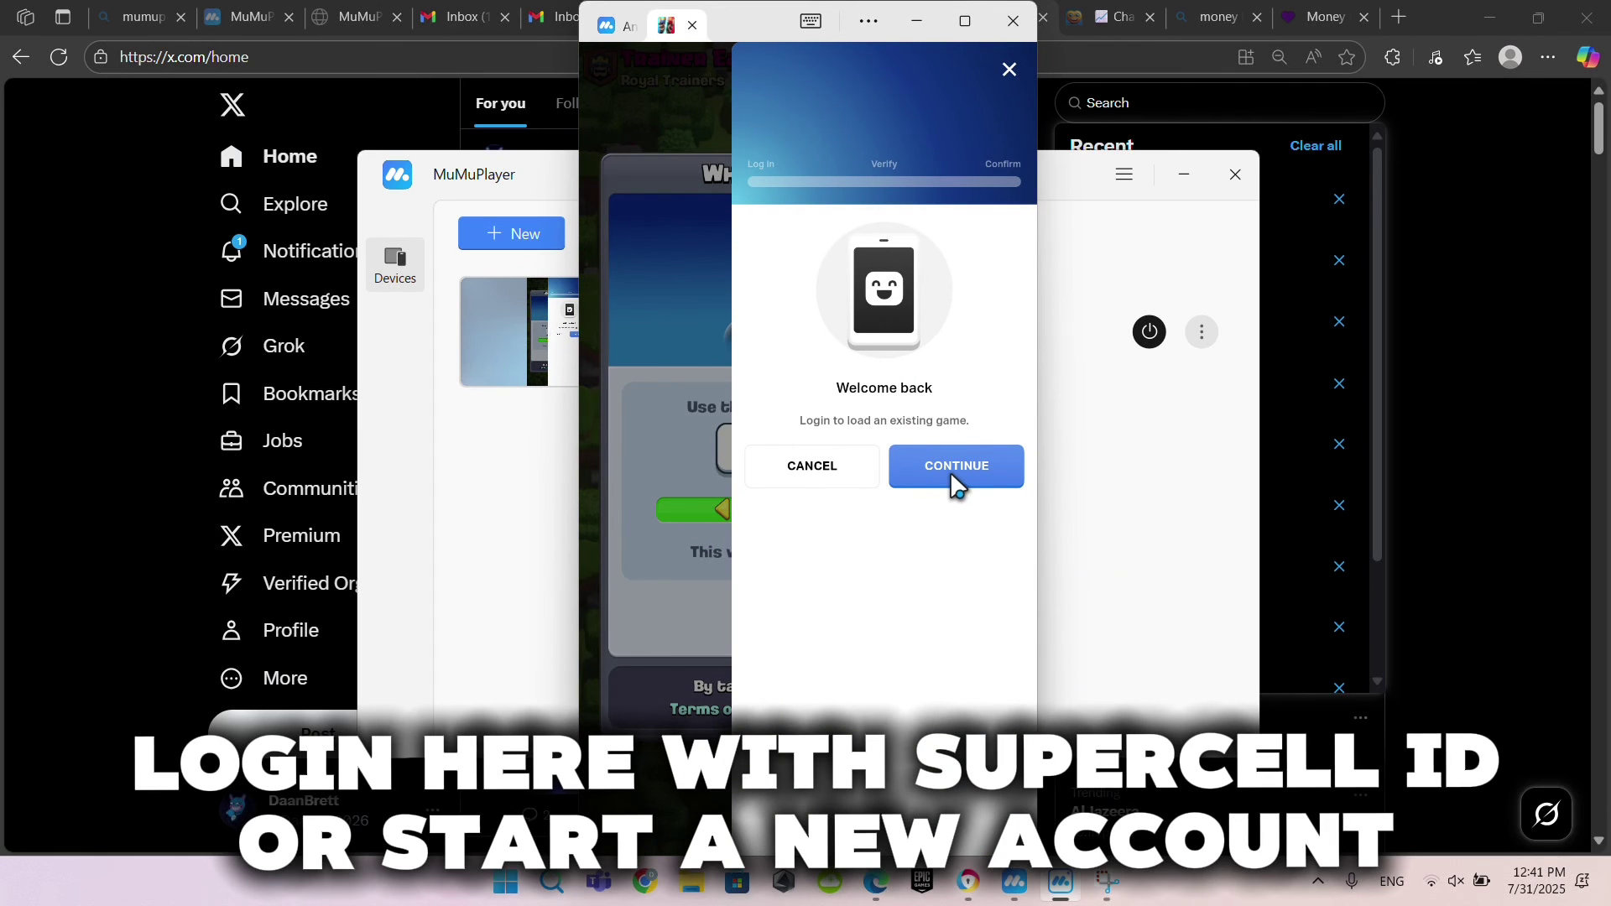
click(956, 483)
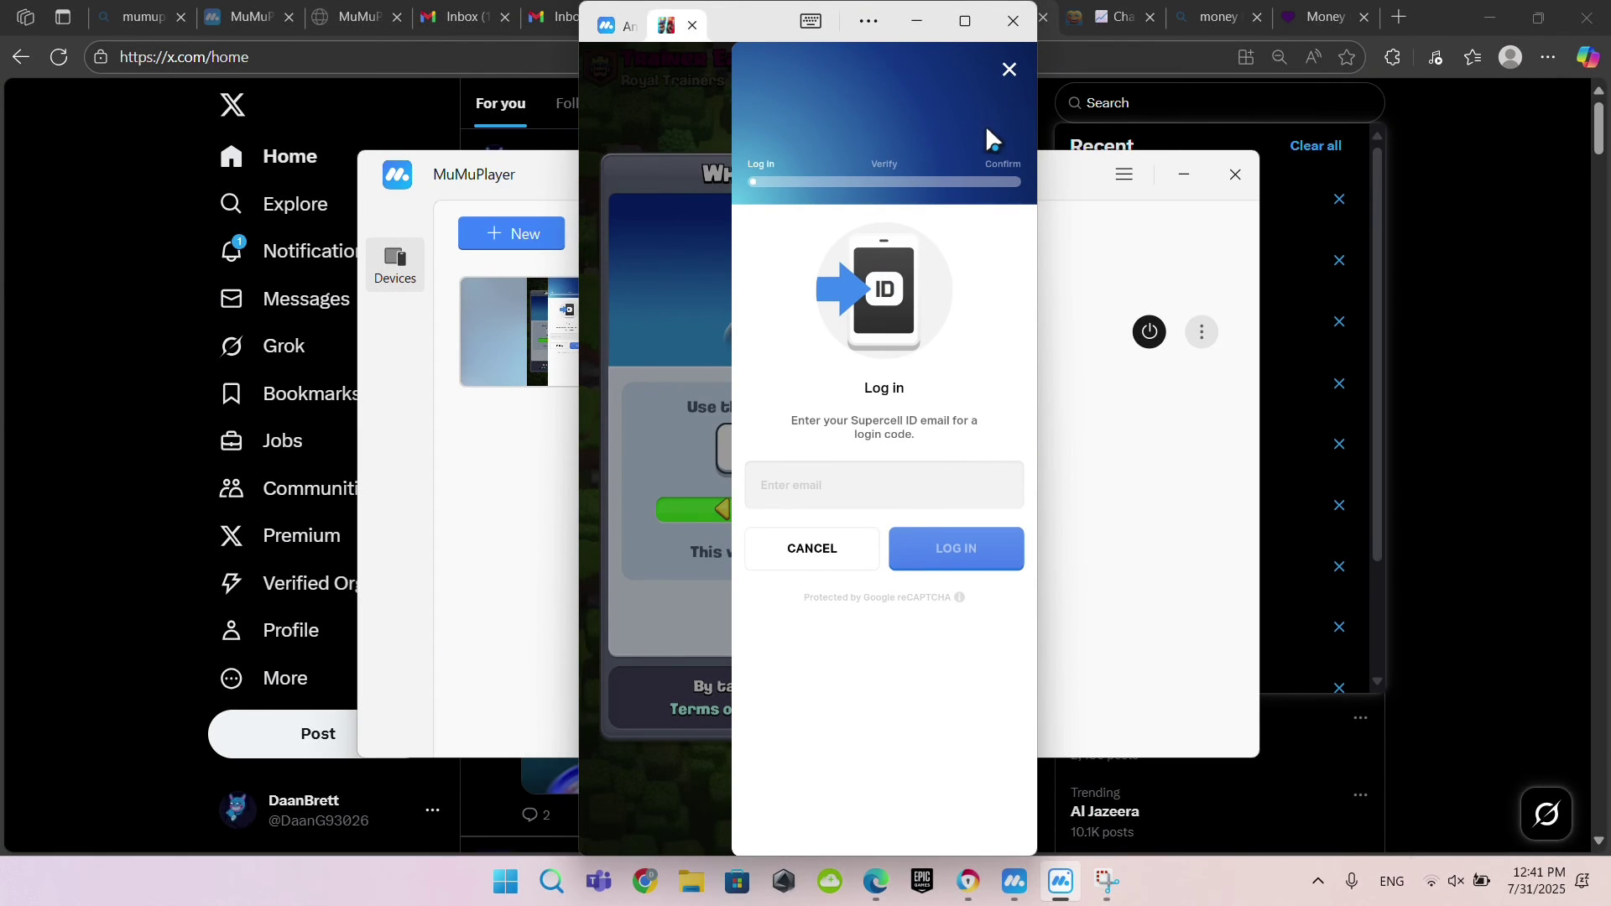
click(863, 490)
click(1005, 69)
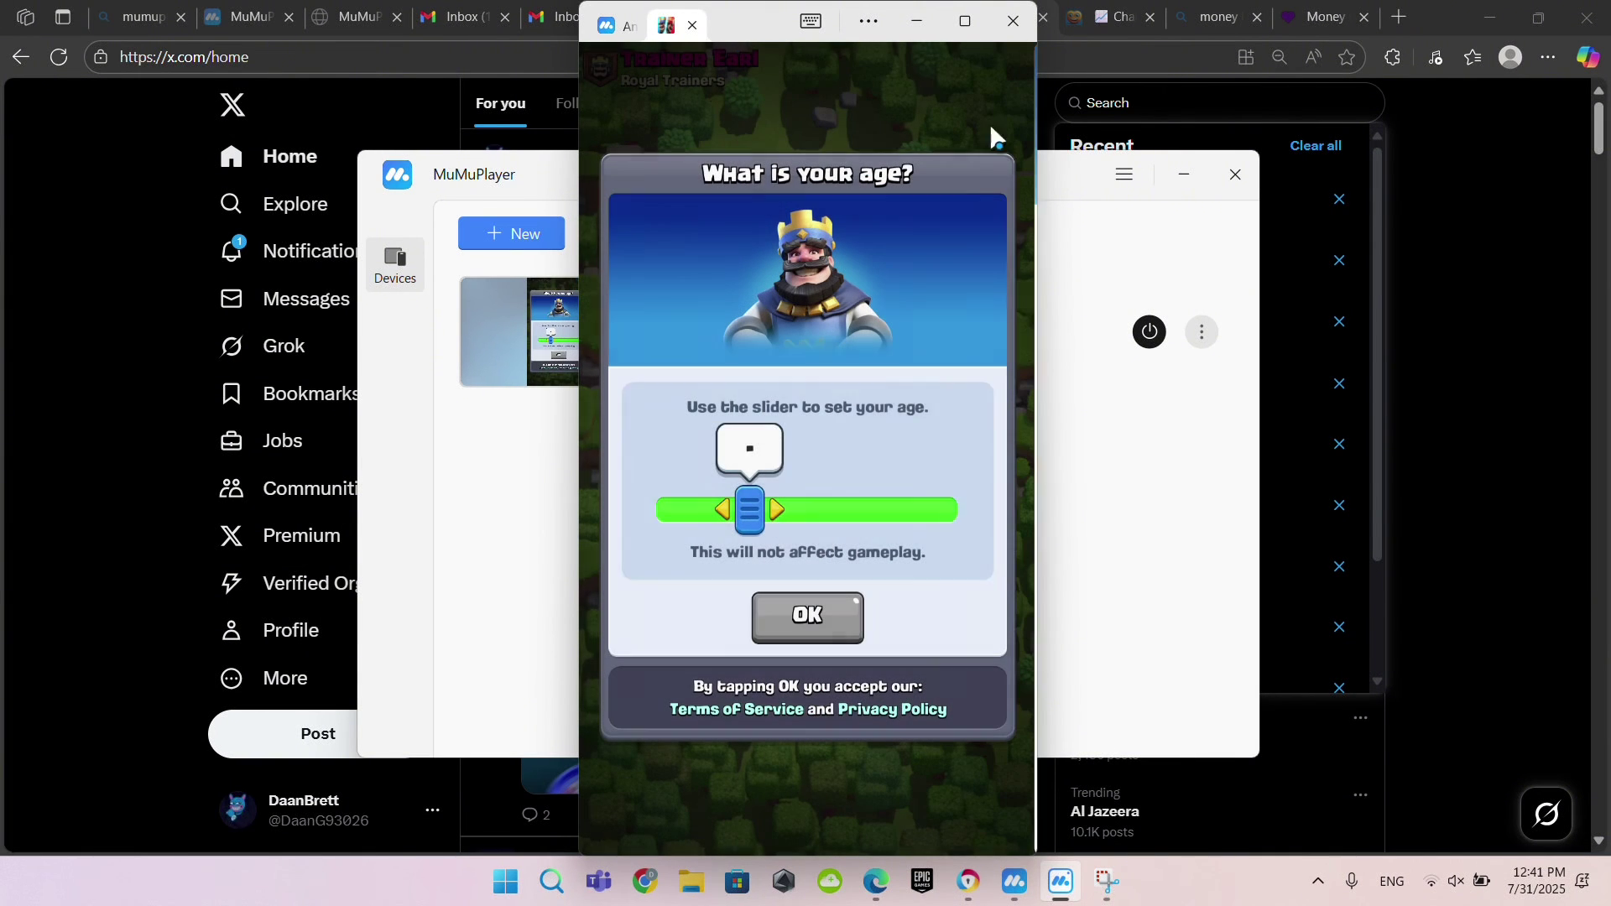
mouse_move(751, 510)
mouse_down()
mouse_move(874, 516)
mouse_move(818, 525)
mouse_up()
click(849, 637)
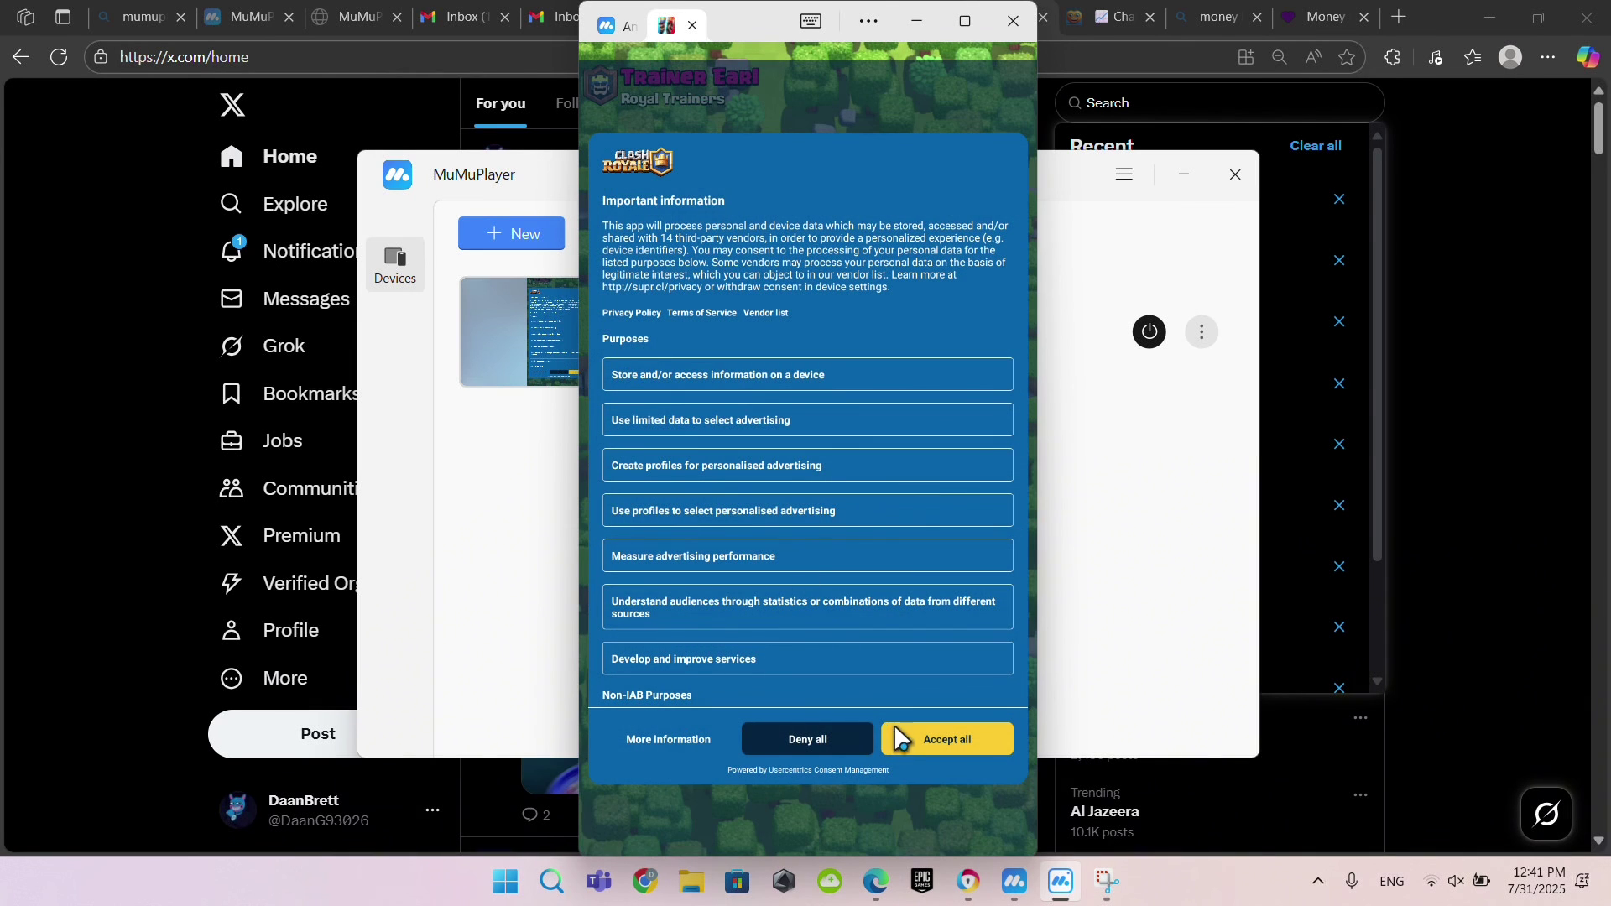
Accept all data processing purposes in Clash Royale and dismiss the under-attack tutorial message
click(899, 740)
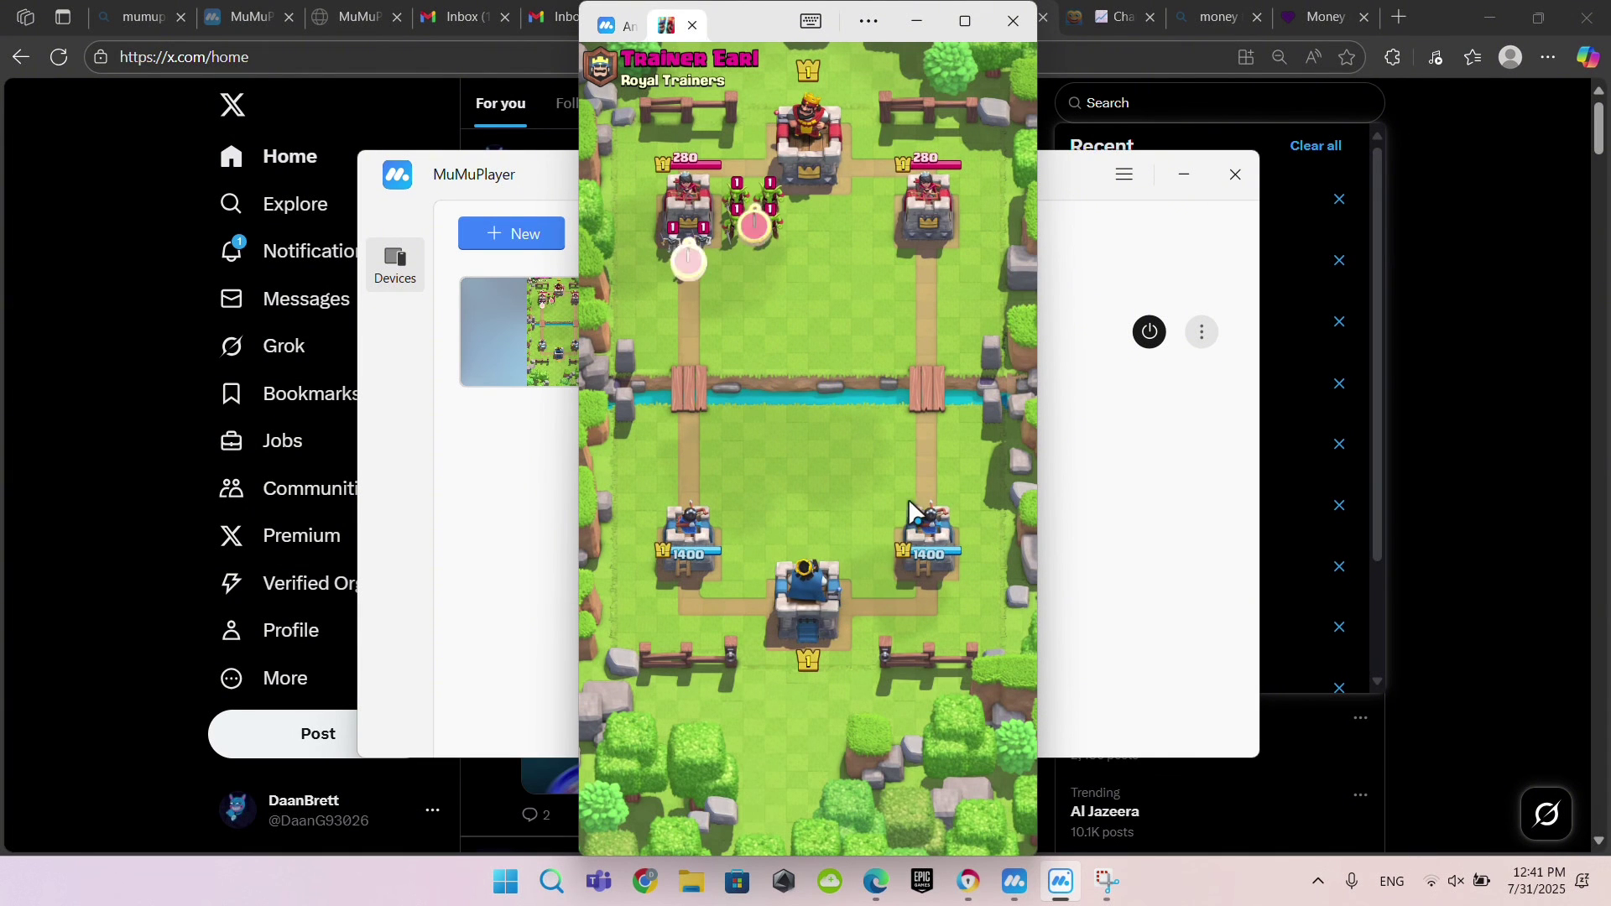
click(806, 584)
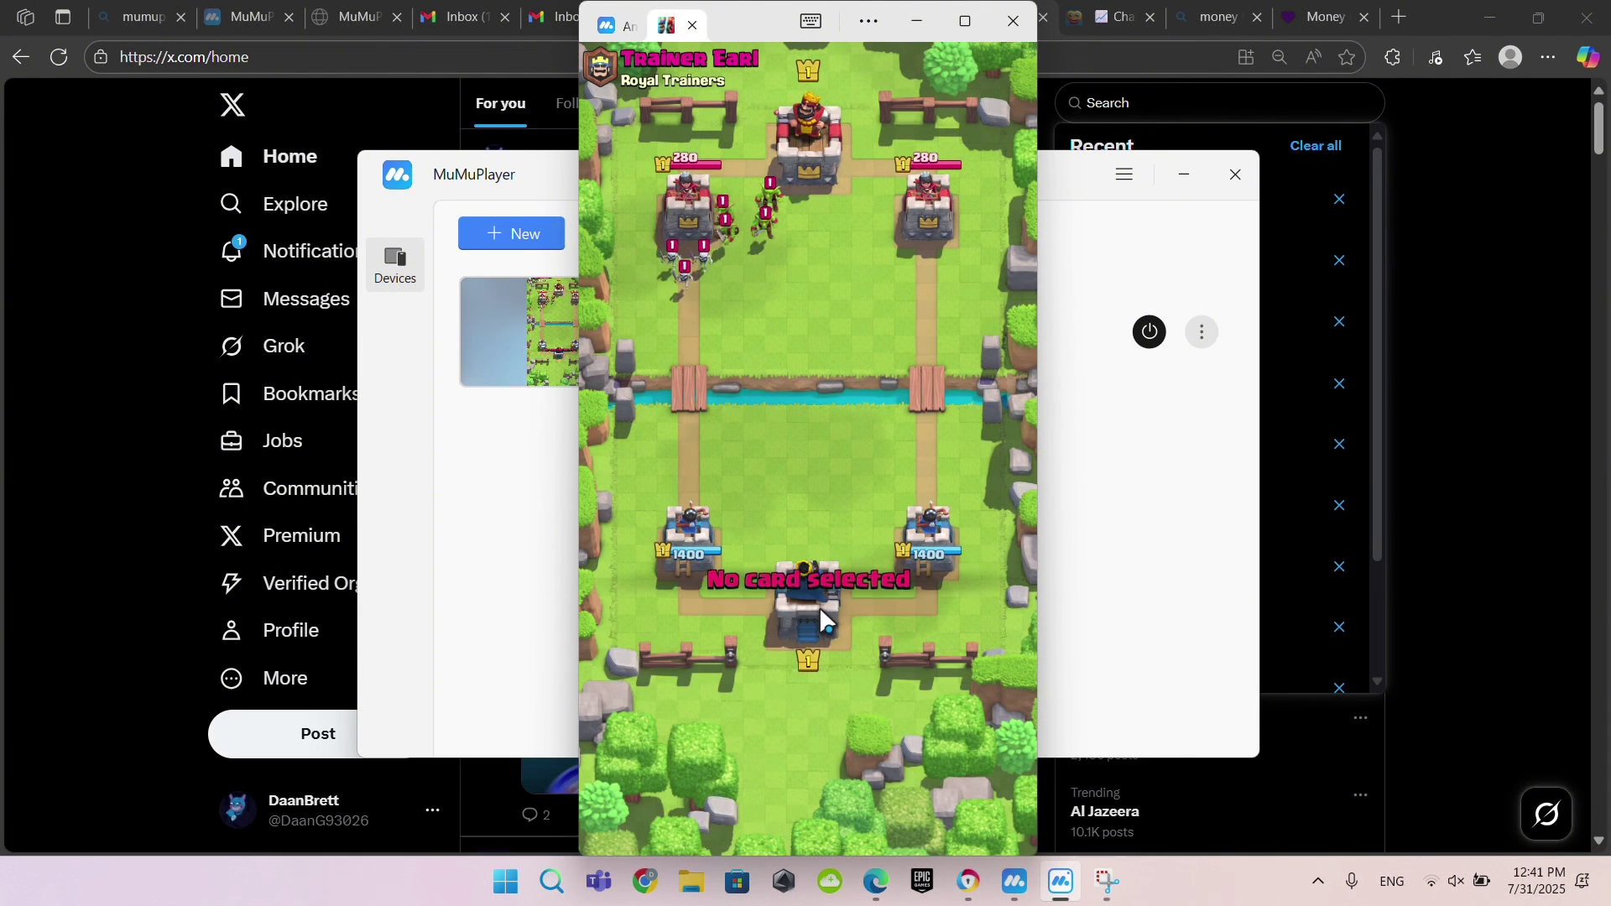